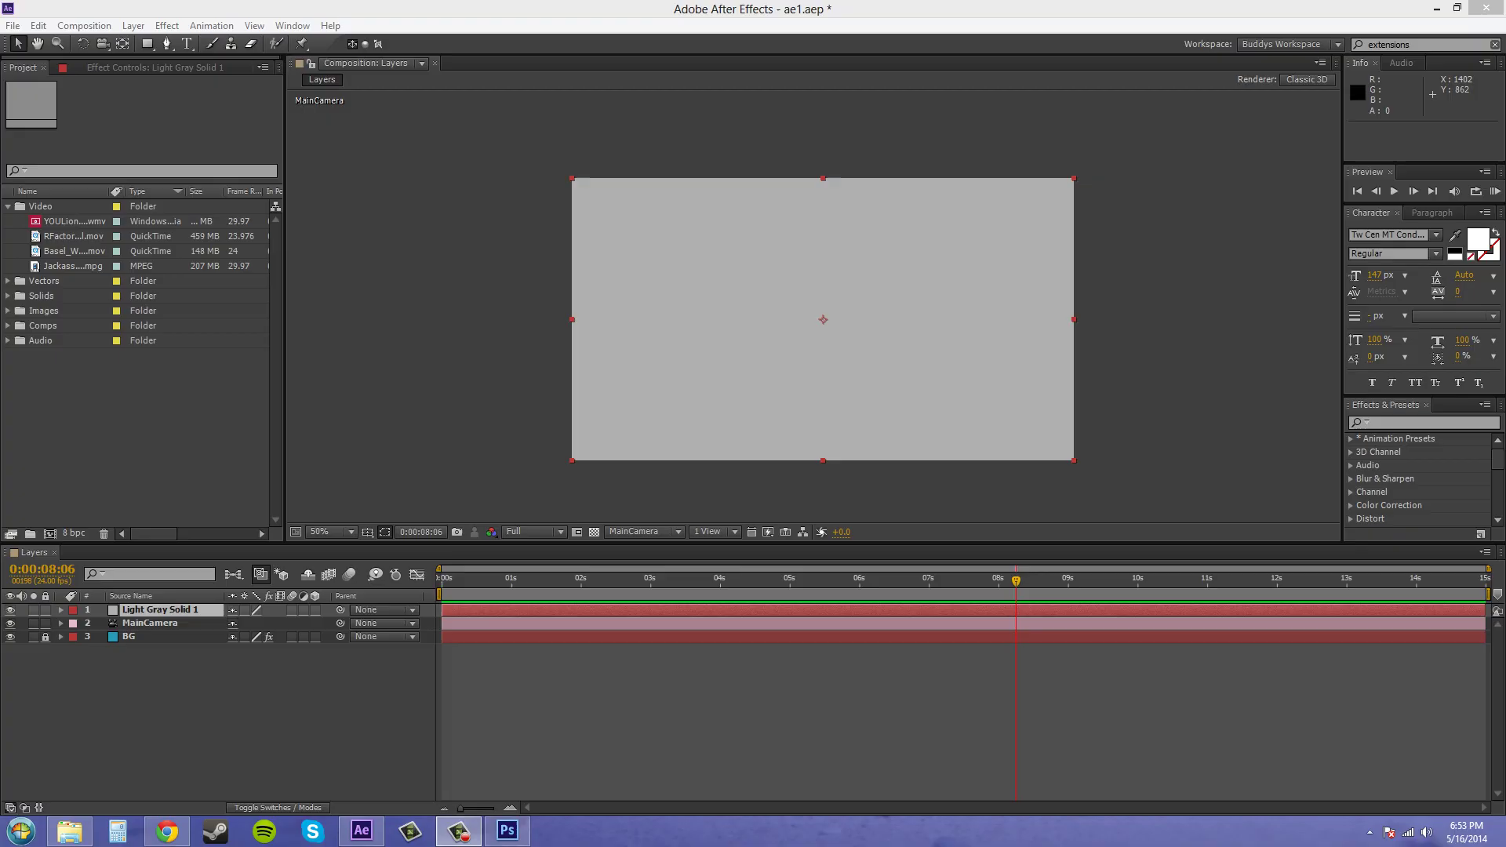
# - Bring the Kuler browser window forward, maximize it and go to the Create colour wheel
pyautogui.click(166, 832)
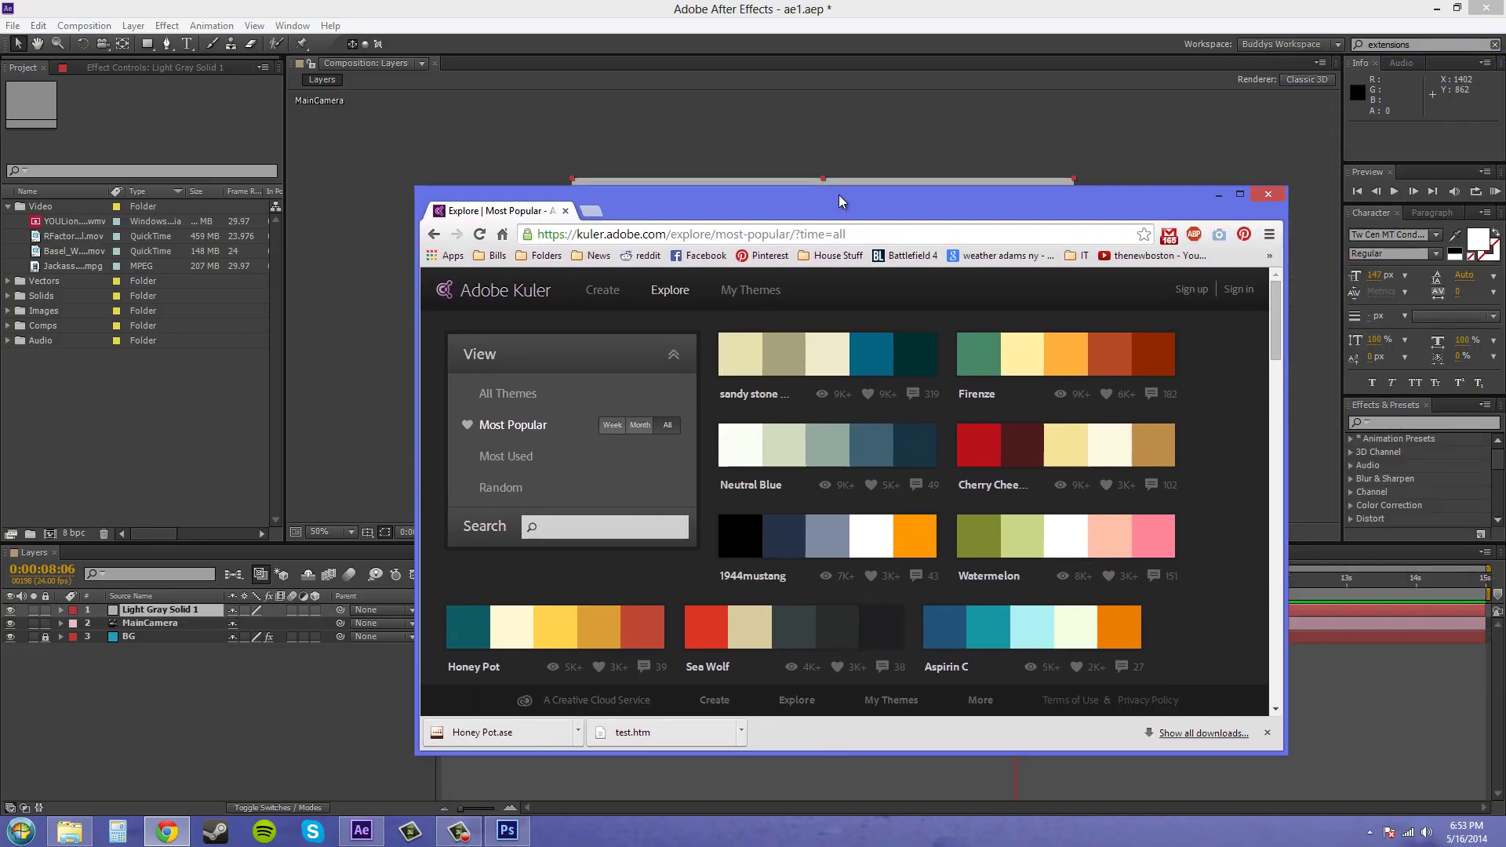
pyautogui.moveTo(842, 212); pyautogui.dragTo(800, 105)
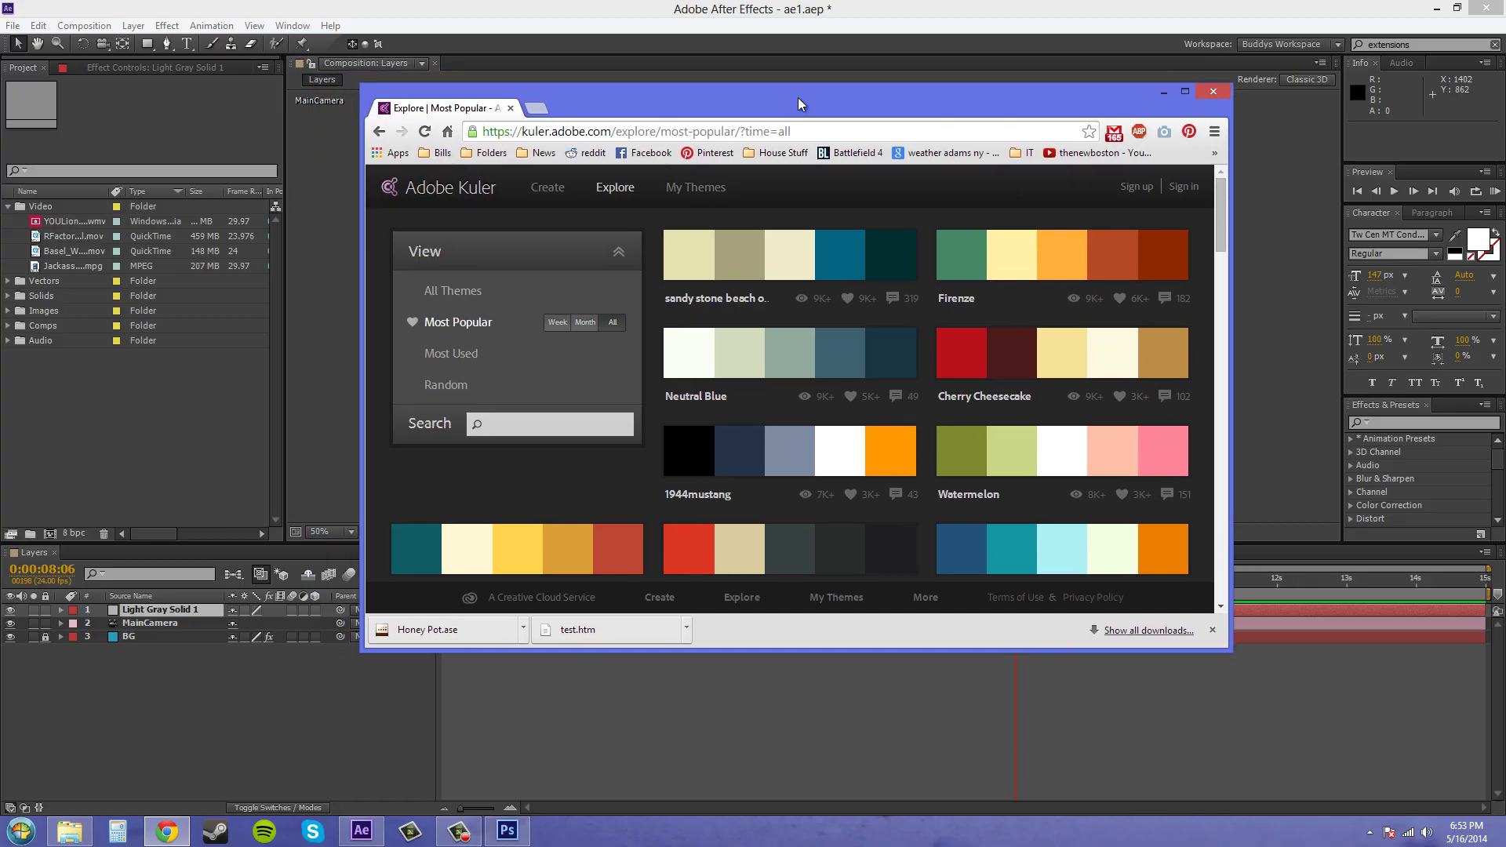
pyautogui.doubleClick(1188, 89)
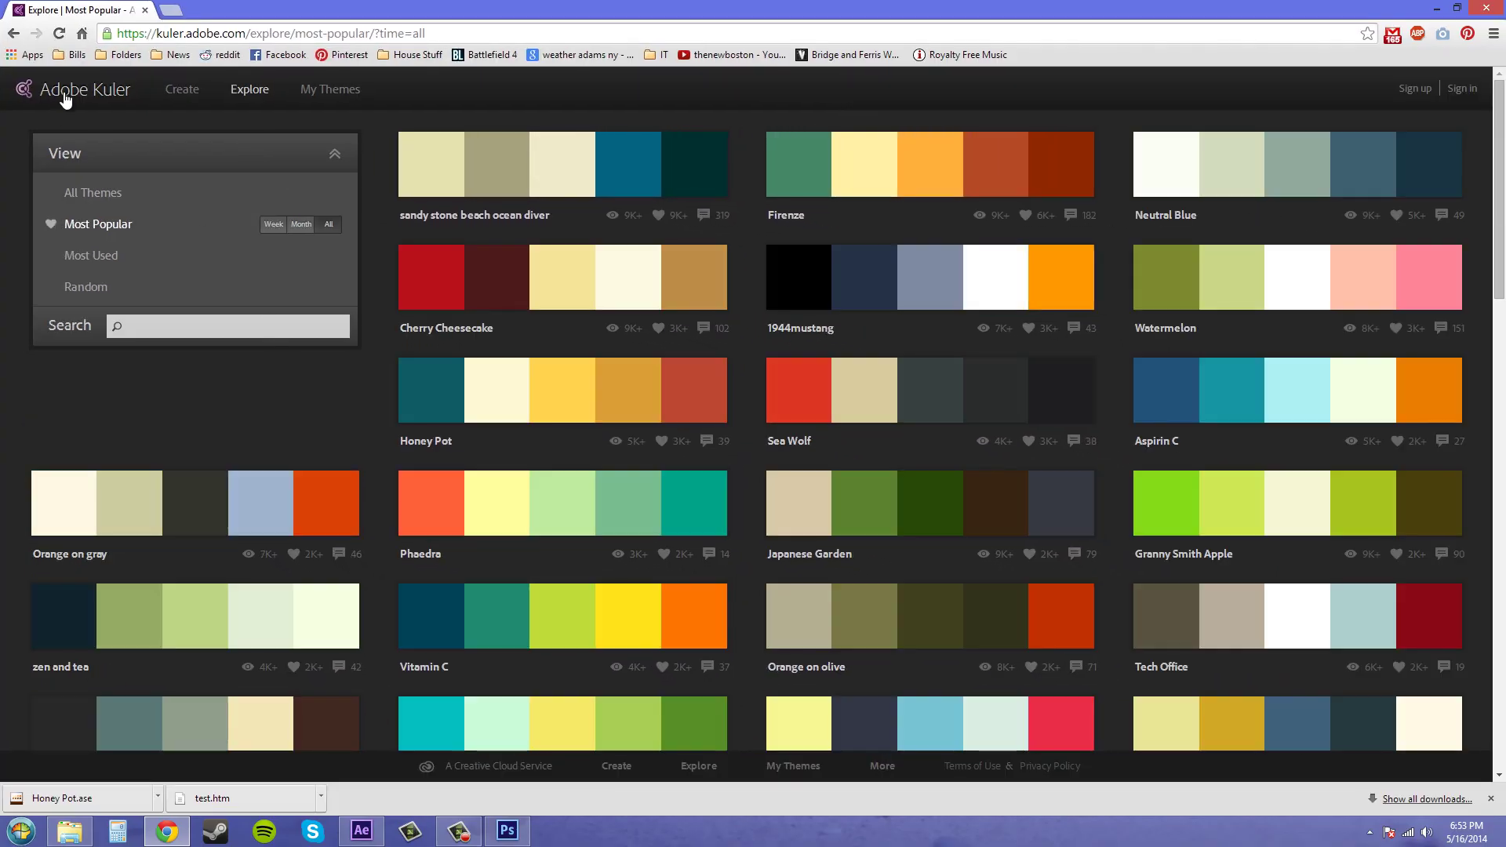
pyautogui.click(65, 94)
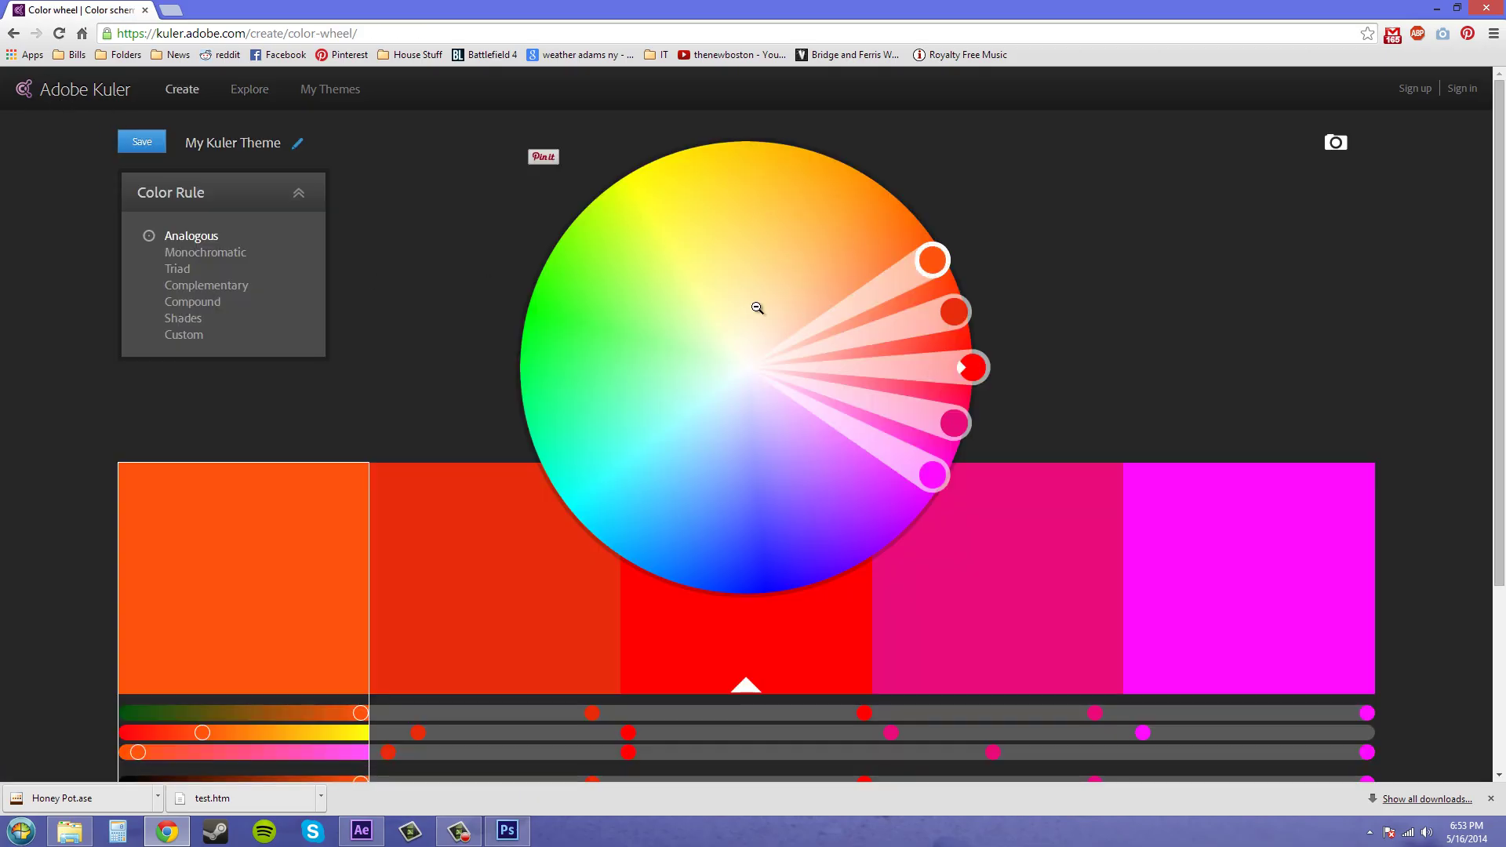
# - Cycle through the Monochromatic, Triad, Complementary, Compound, Shades and Custom rules, ending on Triad
pyautogui.click(198, 251)
pyautogui.click(179, 268)
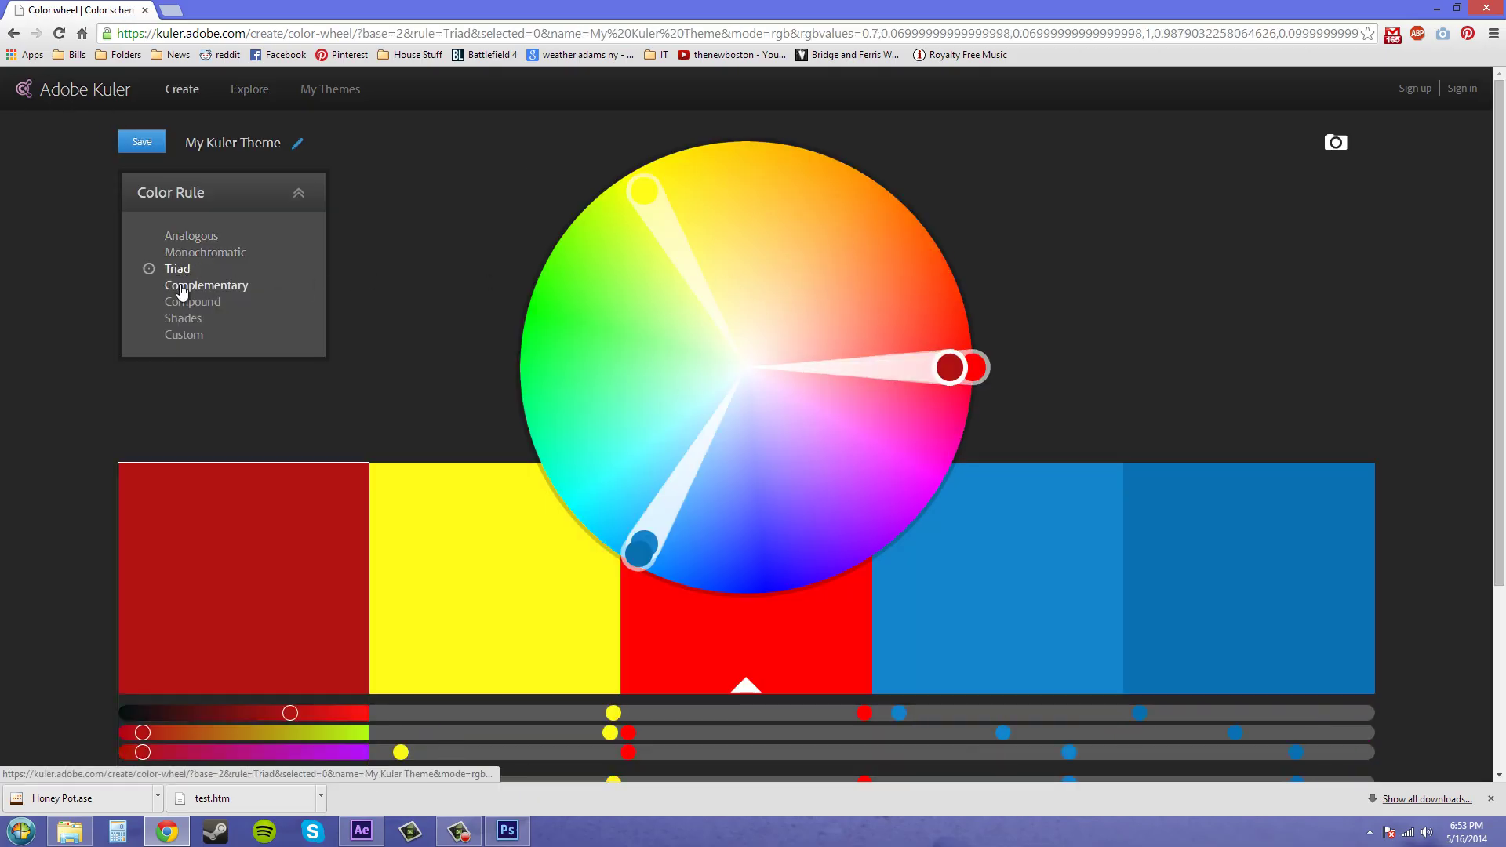
pyautogui.click(182, 289)
pyautogui.click(184, 302)
pyautogui.click(175, 319)
pyautogui.click(173, 335)
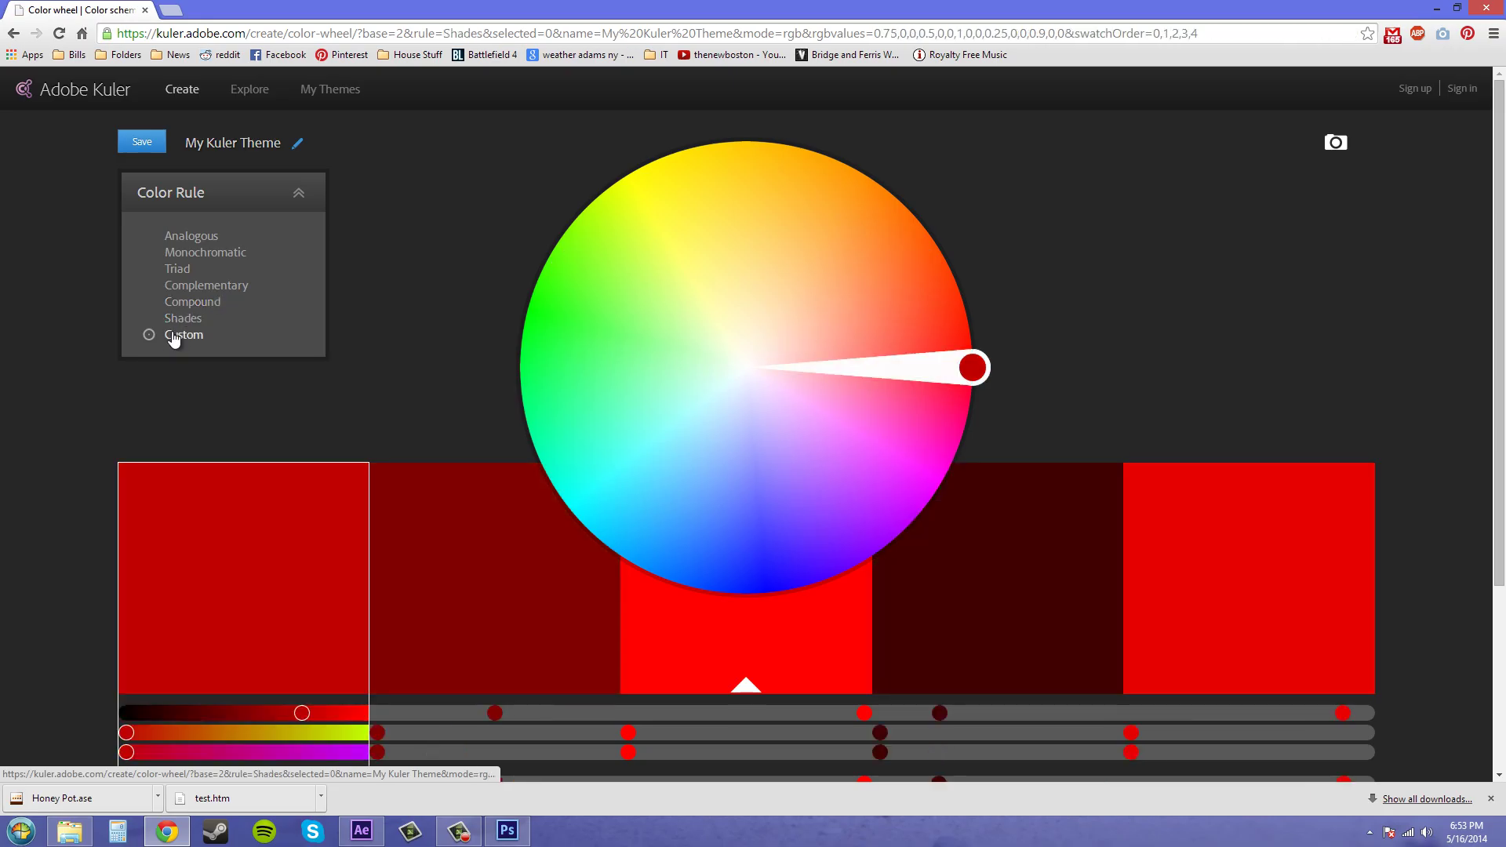
pyautogui.click(188, 302)
pyautogui.click(196, 286)
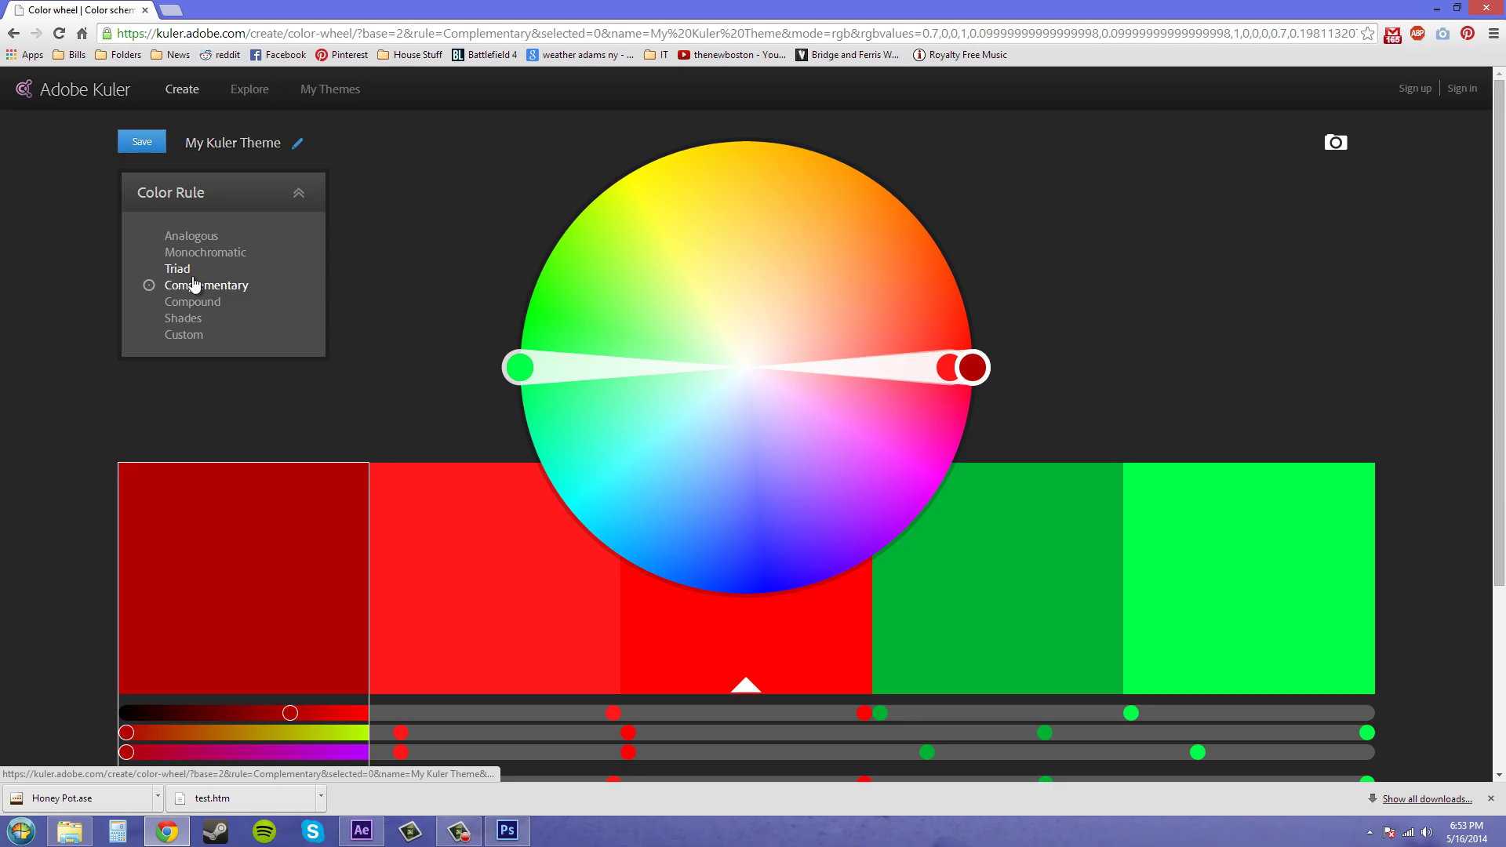
pyautogui.click(193, 278)
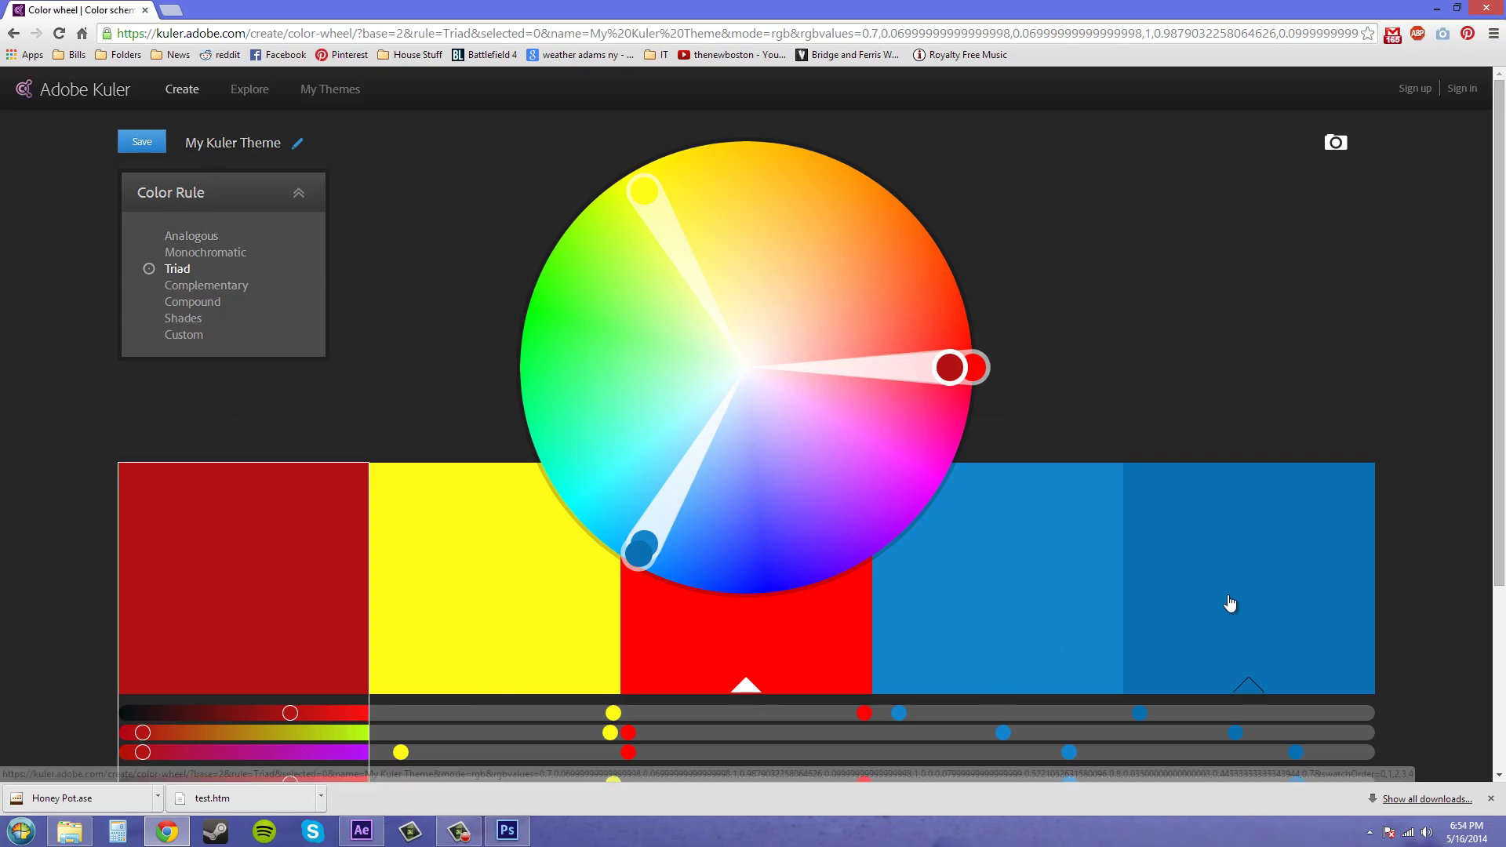
# - Browse Kuler's Explore themes, switching to Most Used and back to the Most Popular list
pyautogui.click(250, 93)
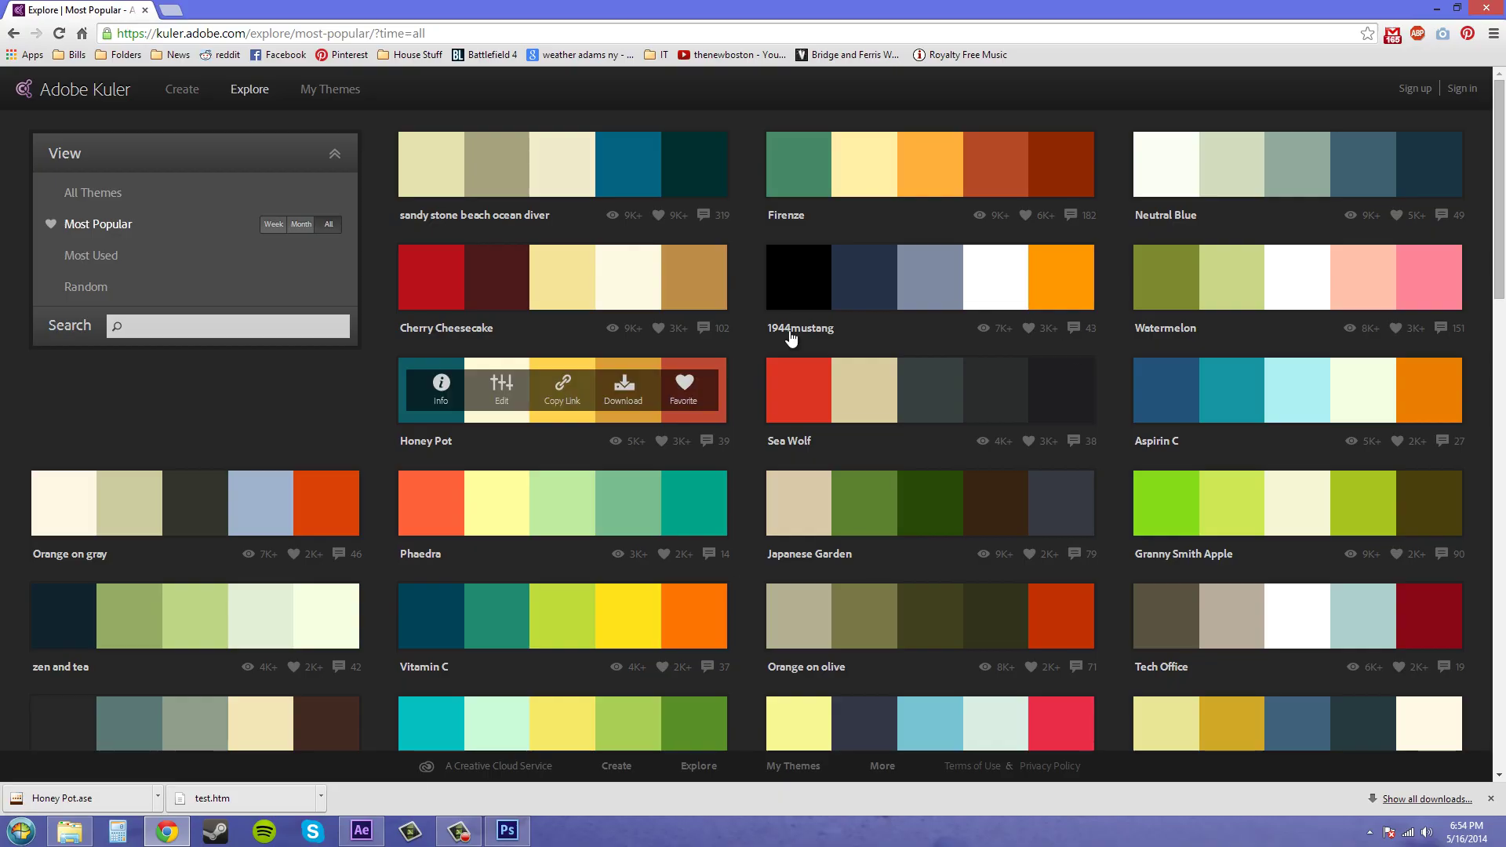
pyautogui.click(90, 255)
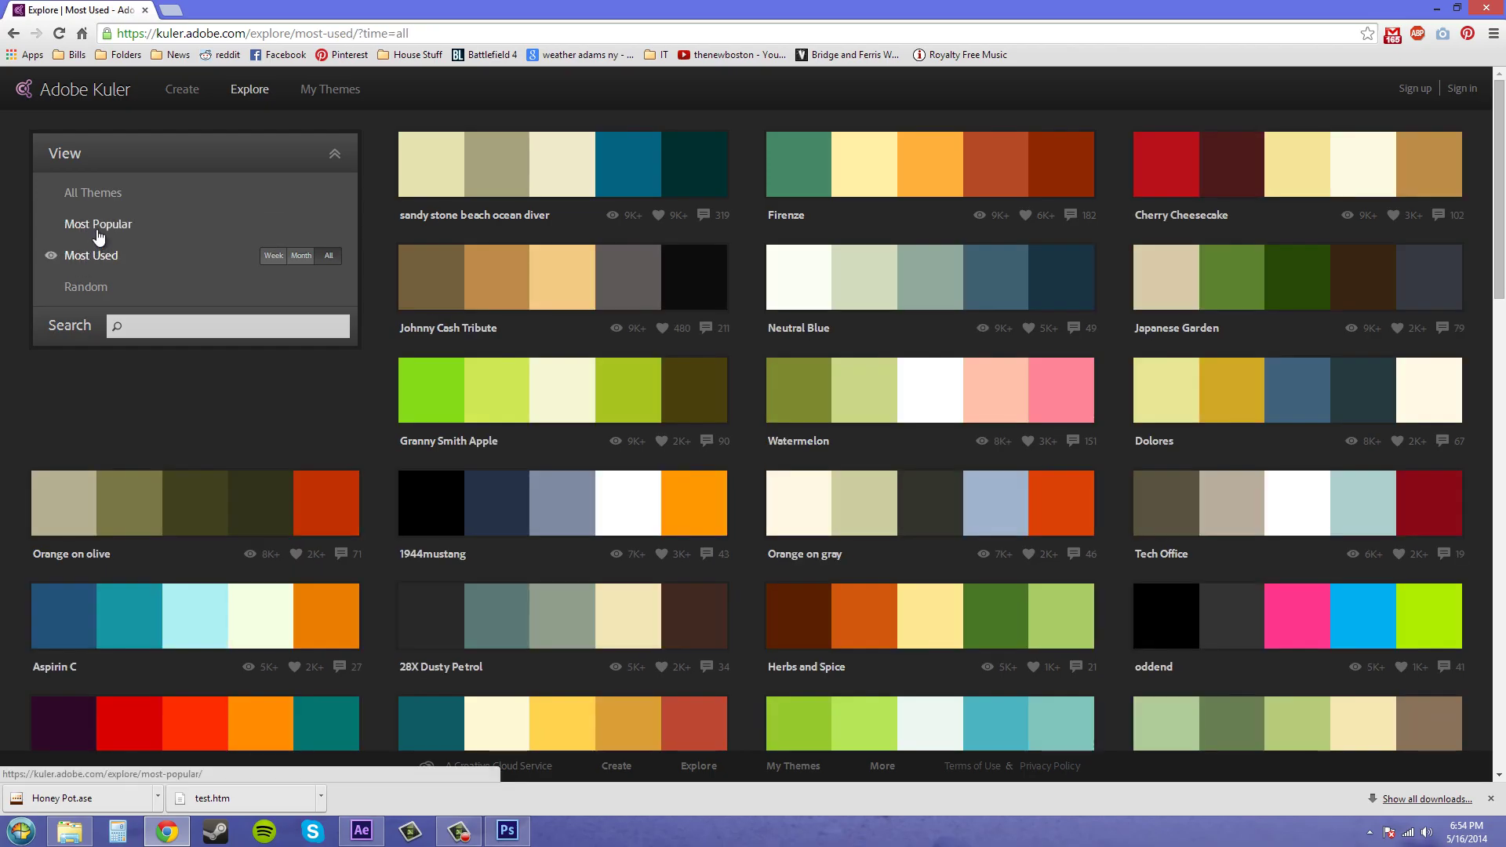
pyautogui.click(99, 232)
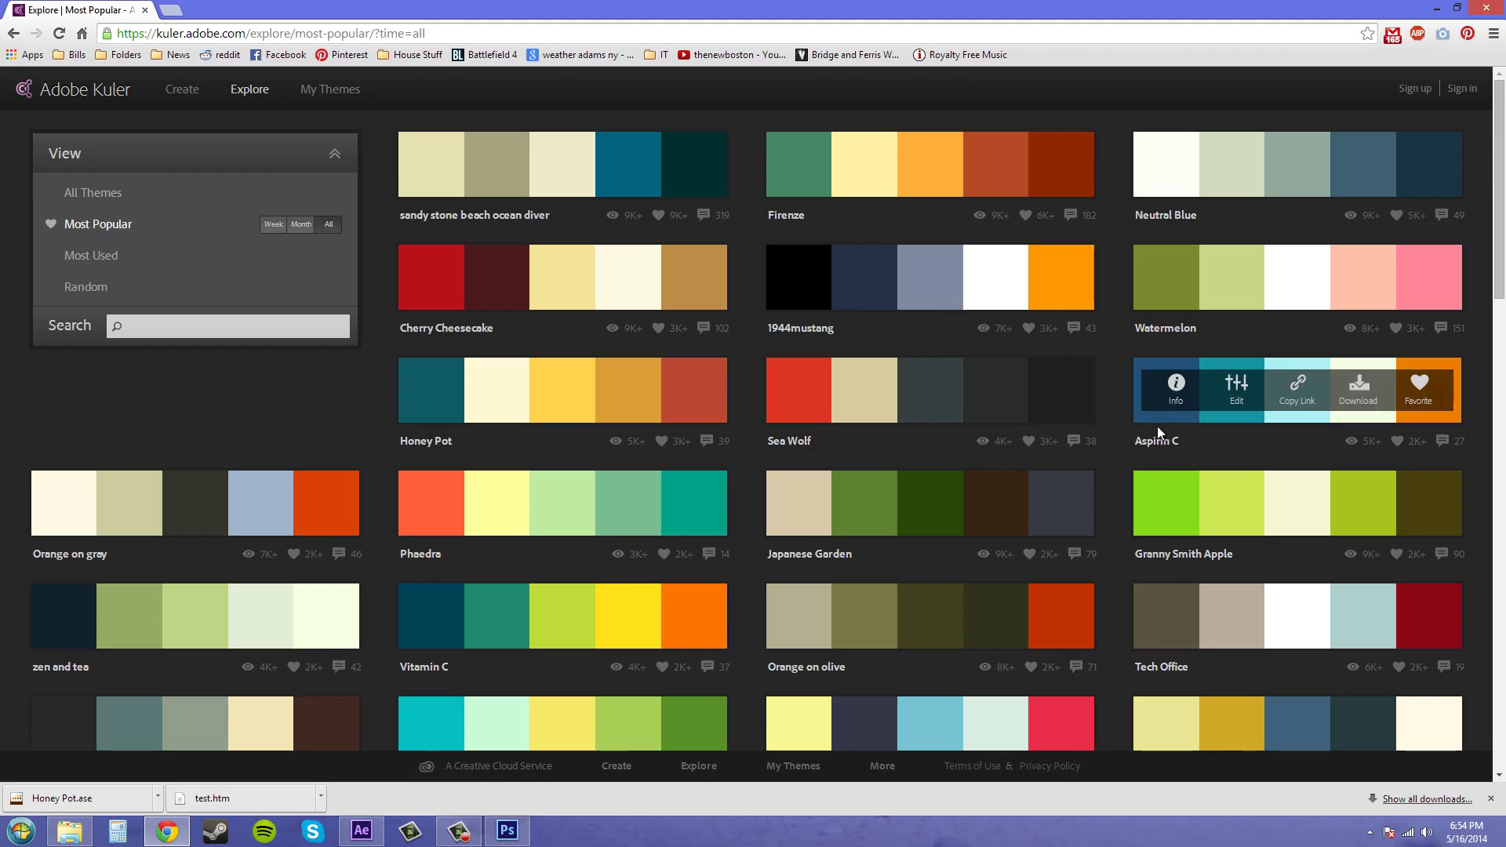
pyautogui.scroll(-3, 1159, 420)
pyautogui.scroll(3, 1107, 374)
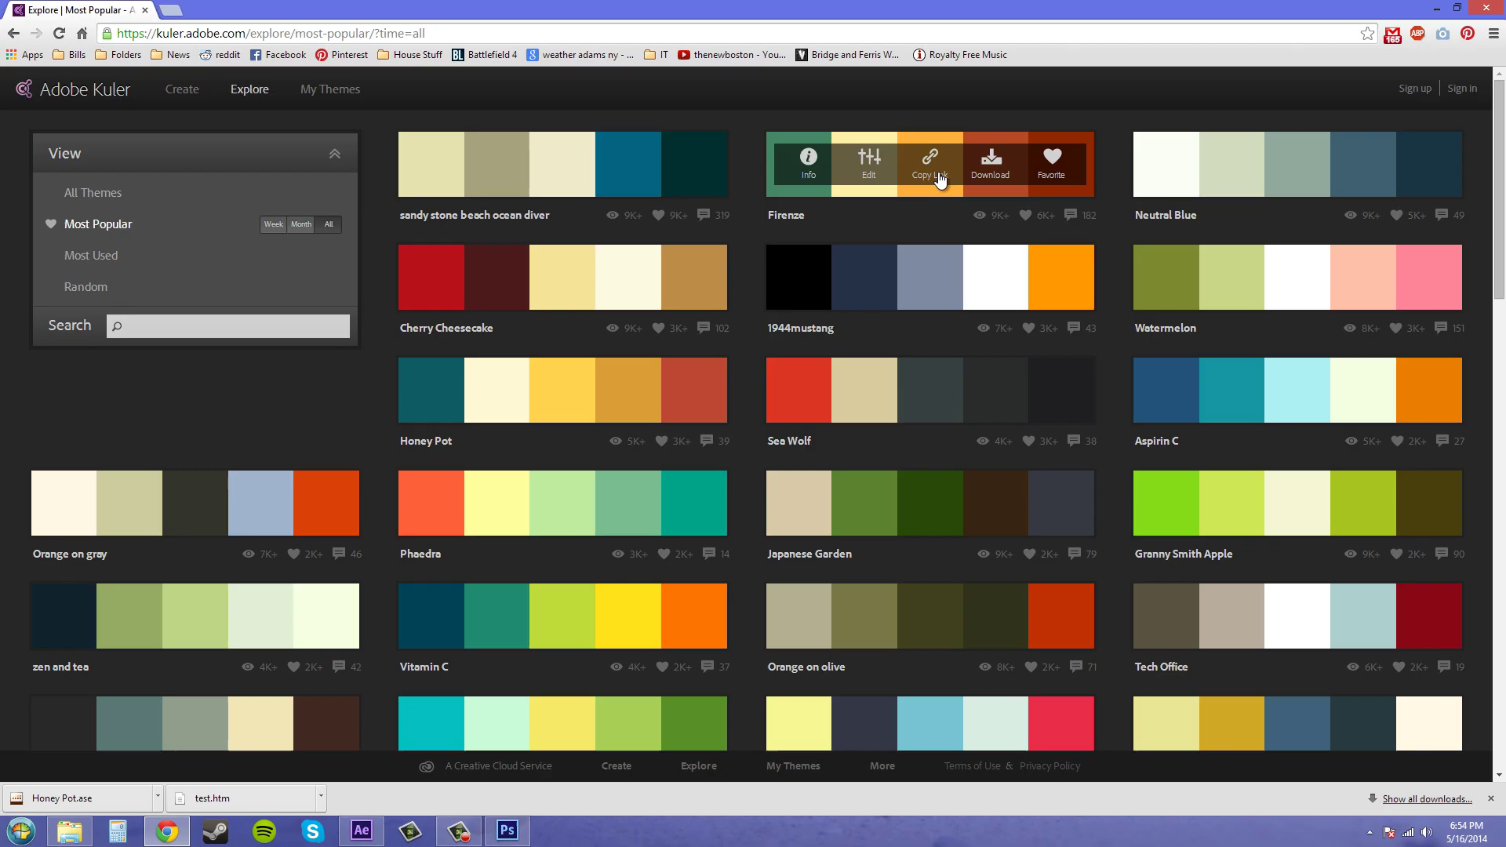
# - Open the Firenze theme's detail page, cancel a Save as, and close the downloads bar
pyautogui.click(812, 167)
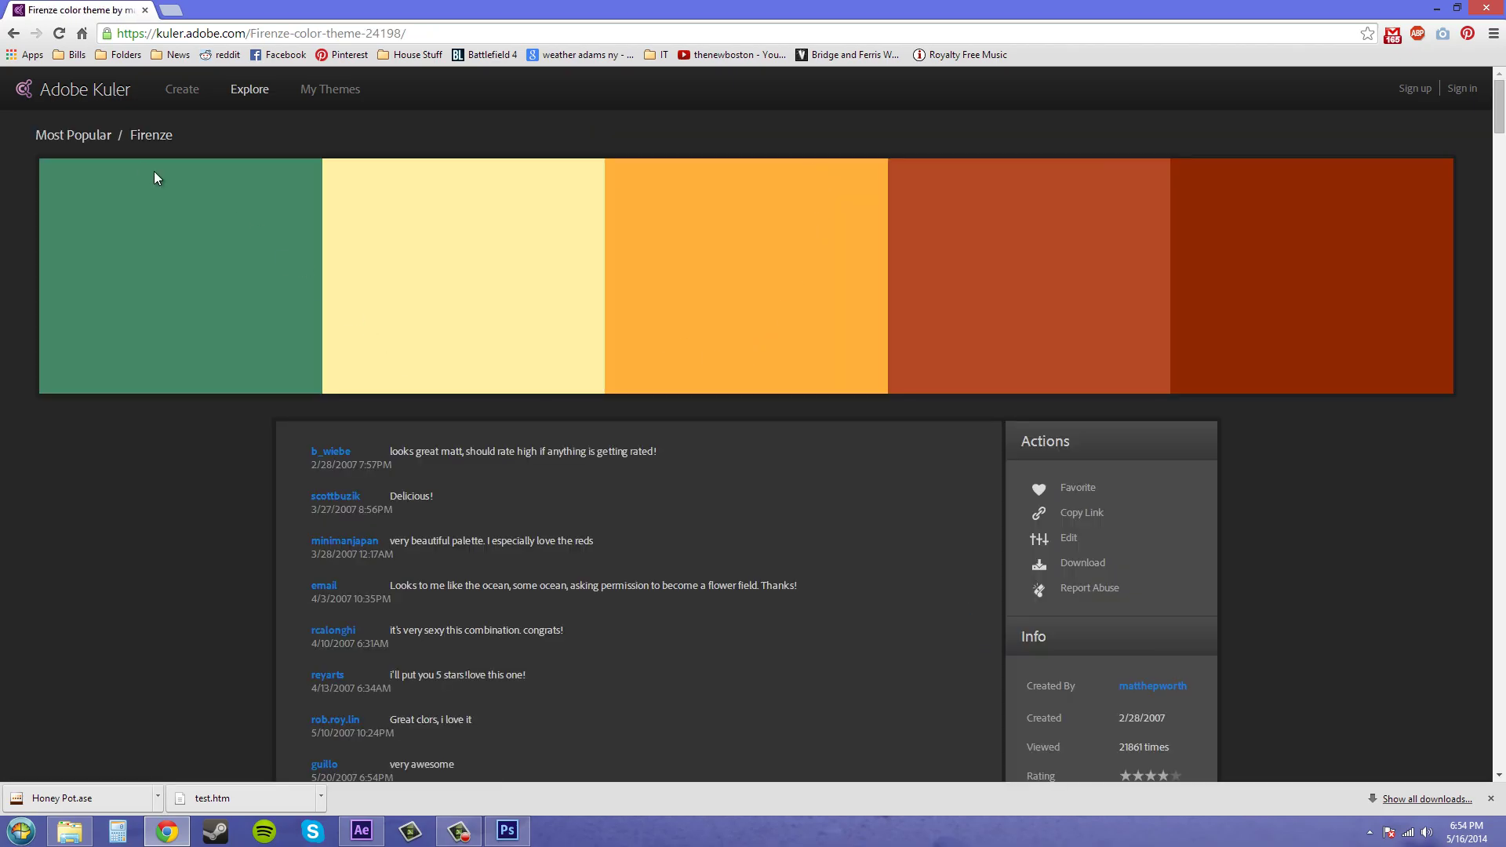
pyautogui.rightClick(706, 295)
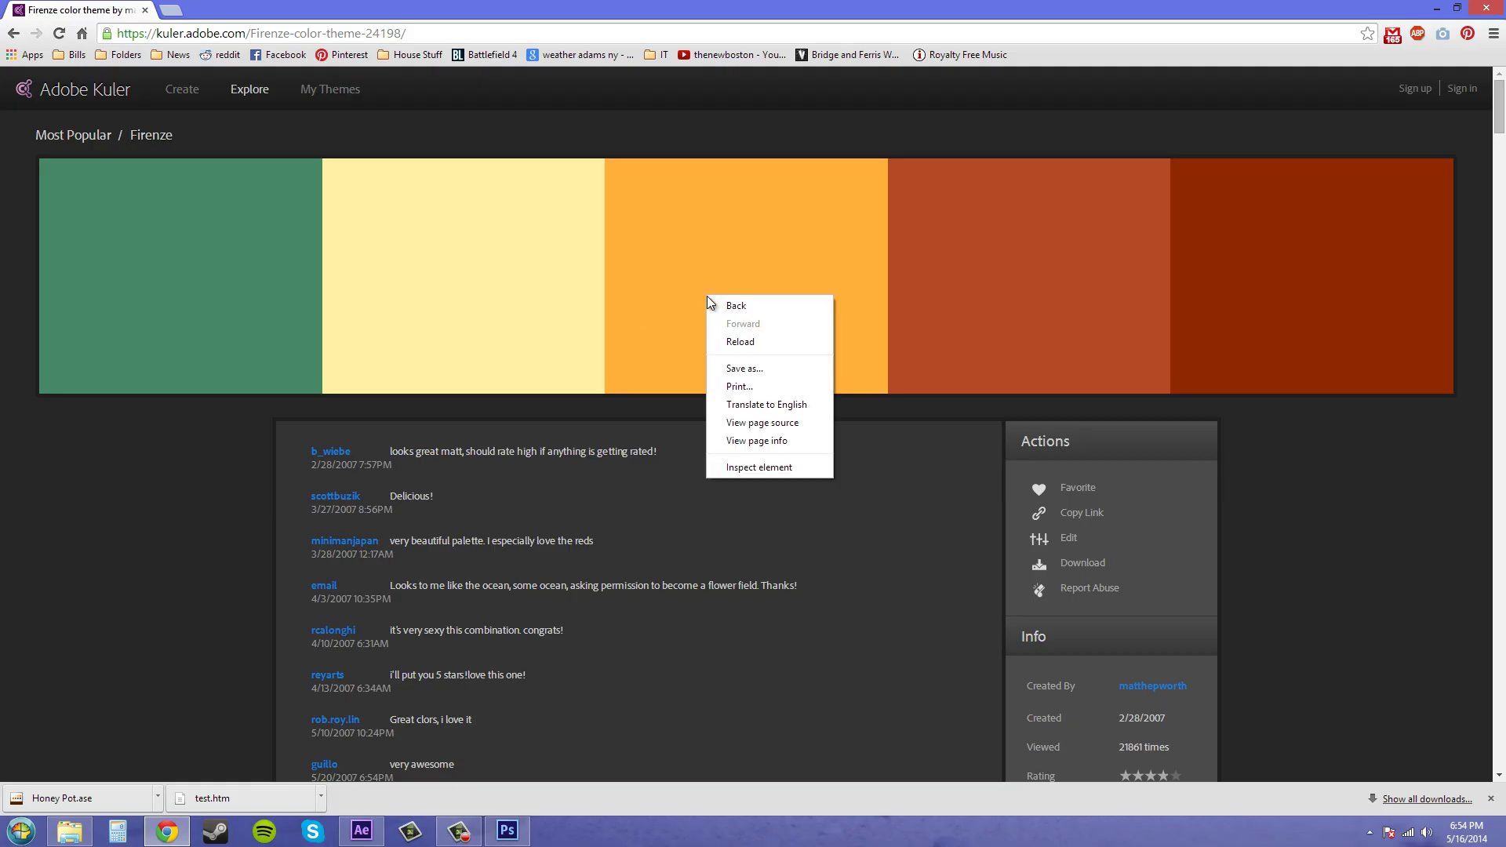
pyautogui.click(765, 373)
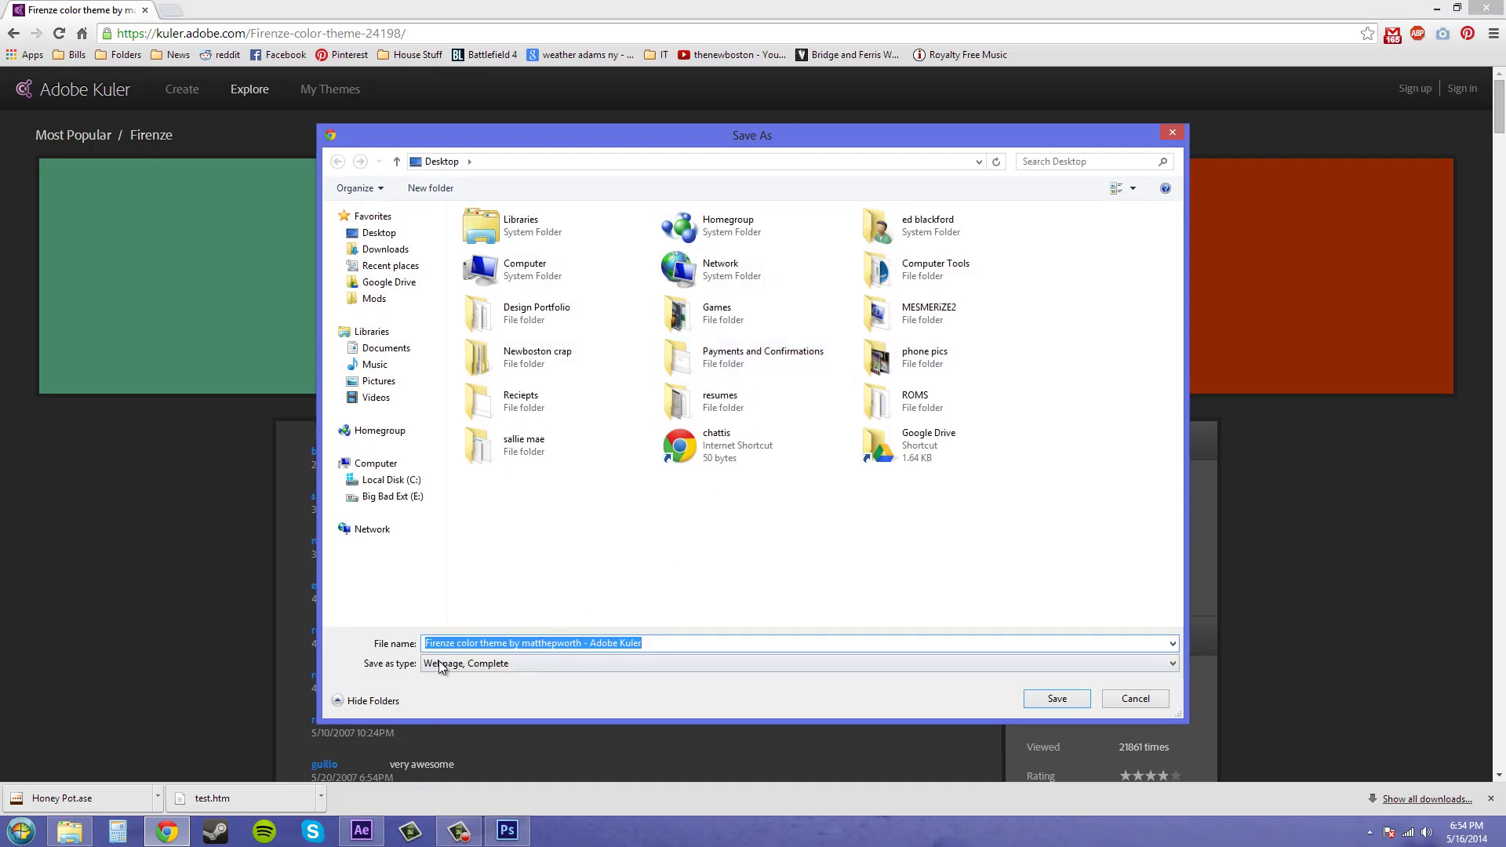
pyautogui.click(1123, 694)
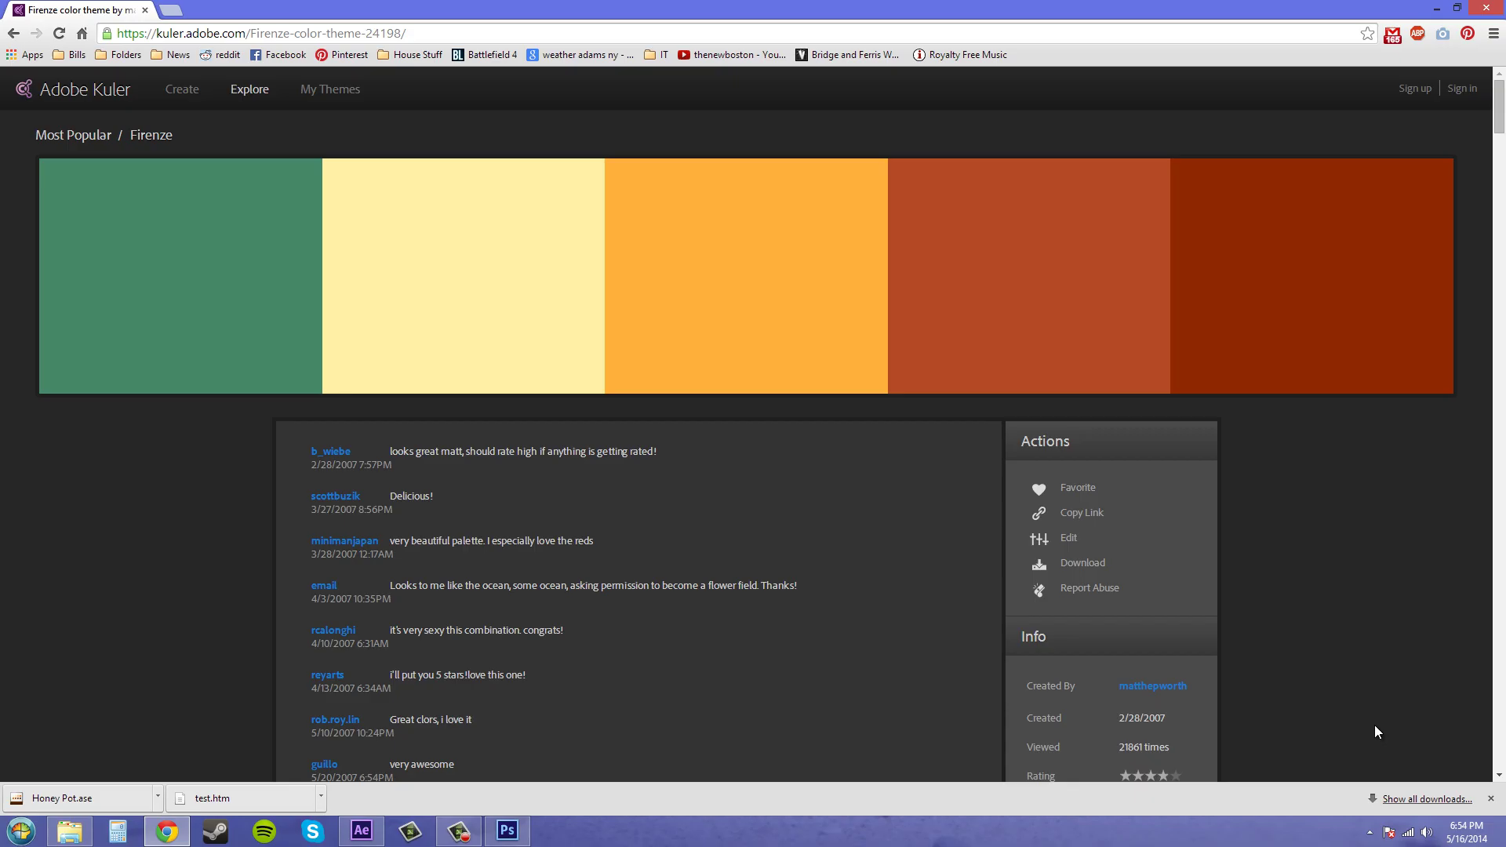
pyautogui.click(1490, 799)
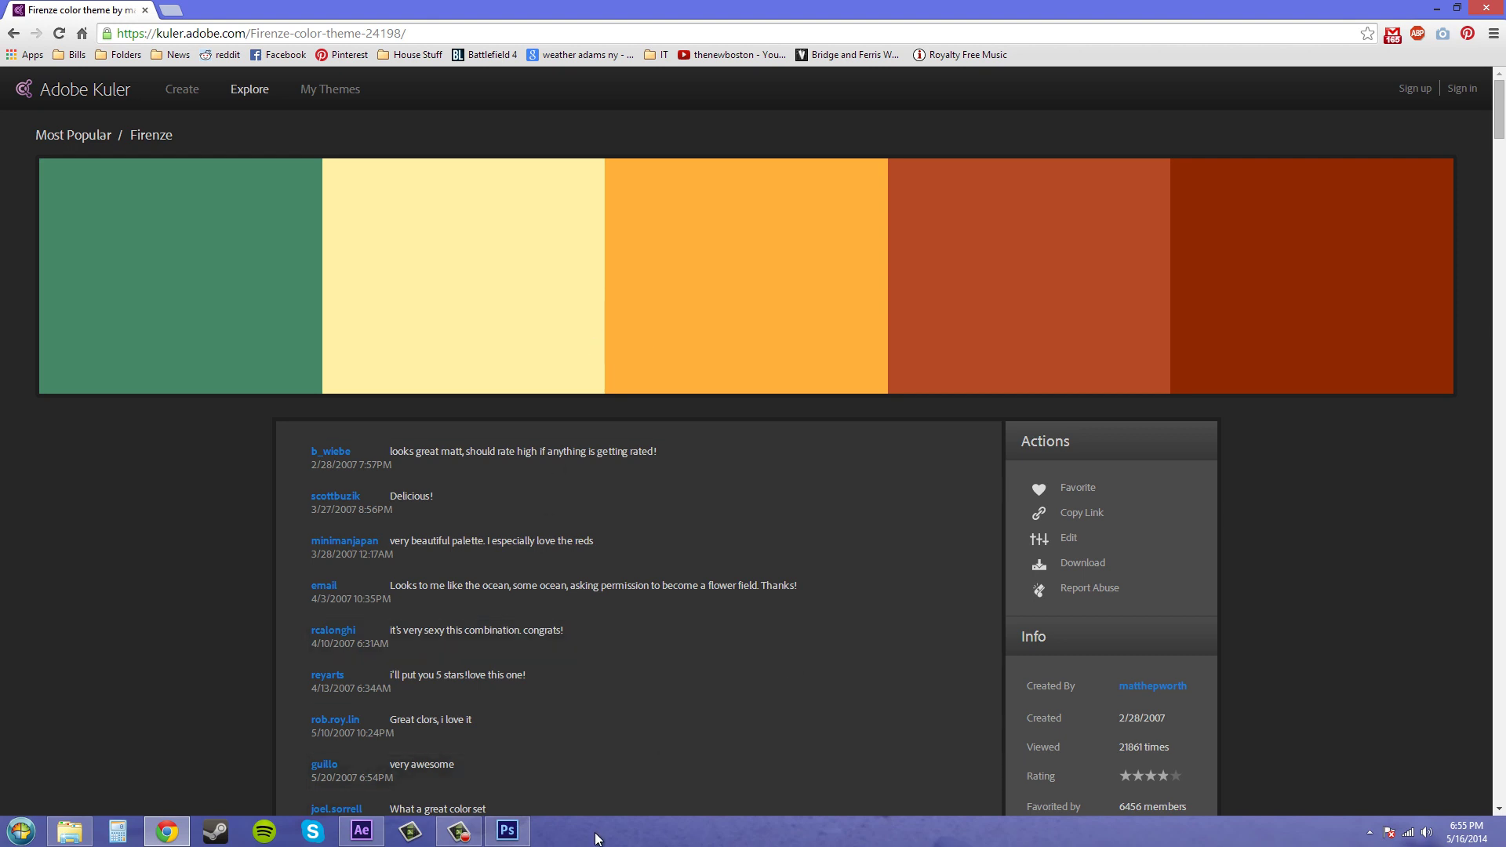
# - Create a new white 3600 × 1080 px Photoshop document from the Clipboard preset
pyautogui.click(508, 832)
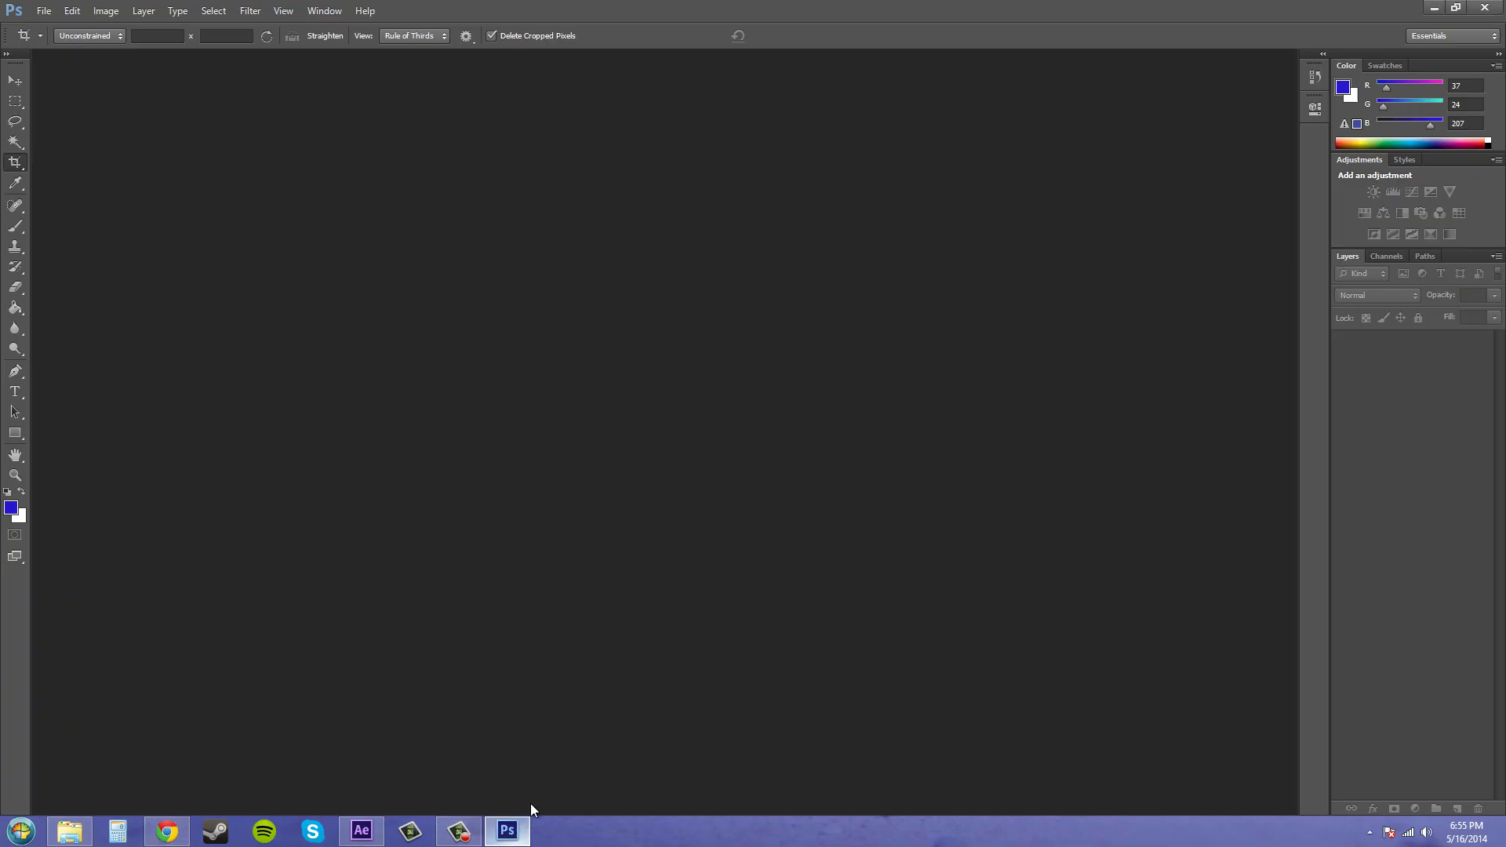
pyautogui.click(44, 11)
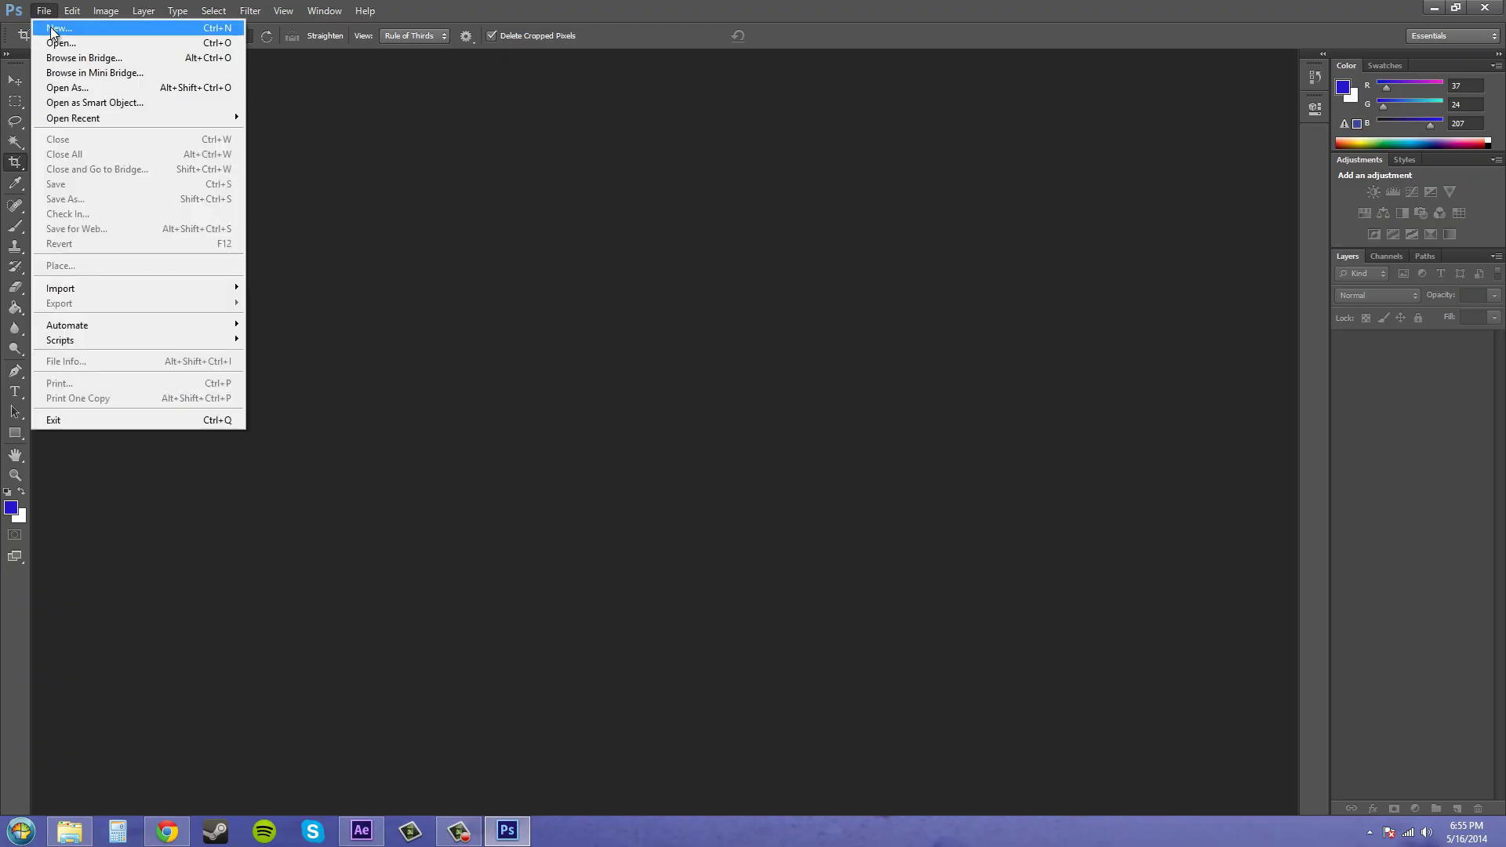
pyautogui.click(50, 26)
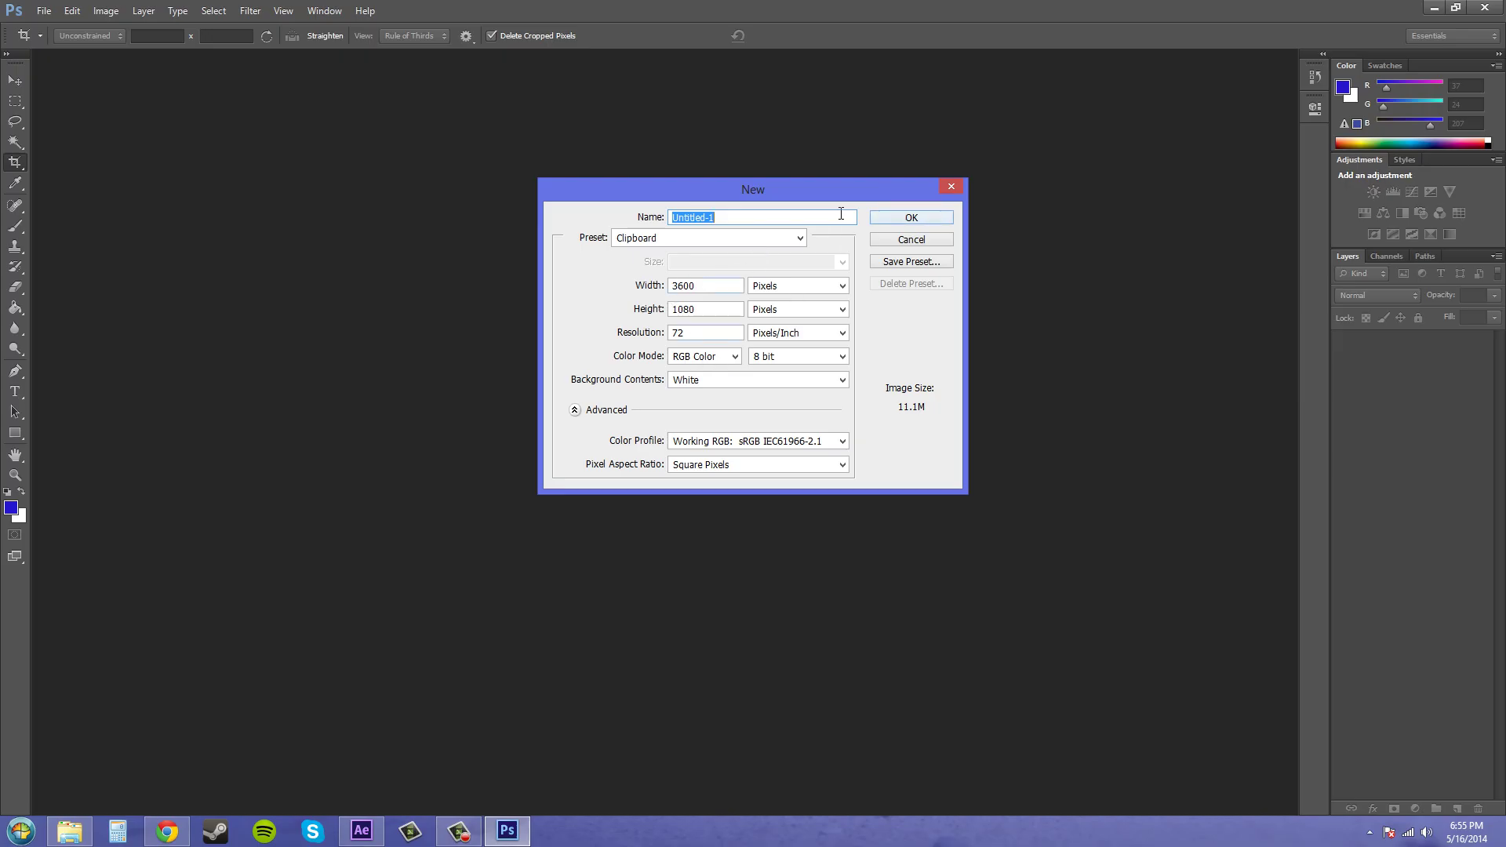
pyautogui.click(912, 219)
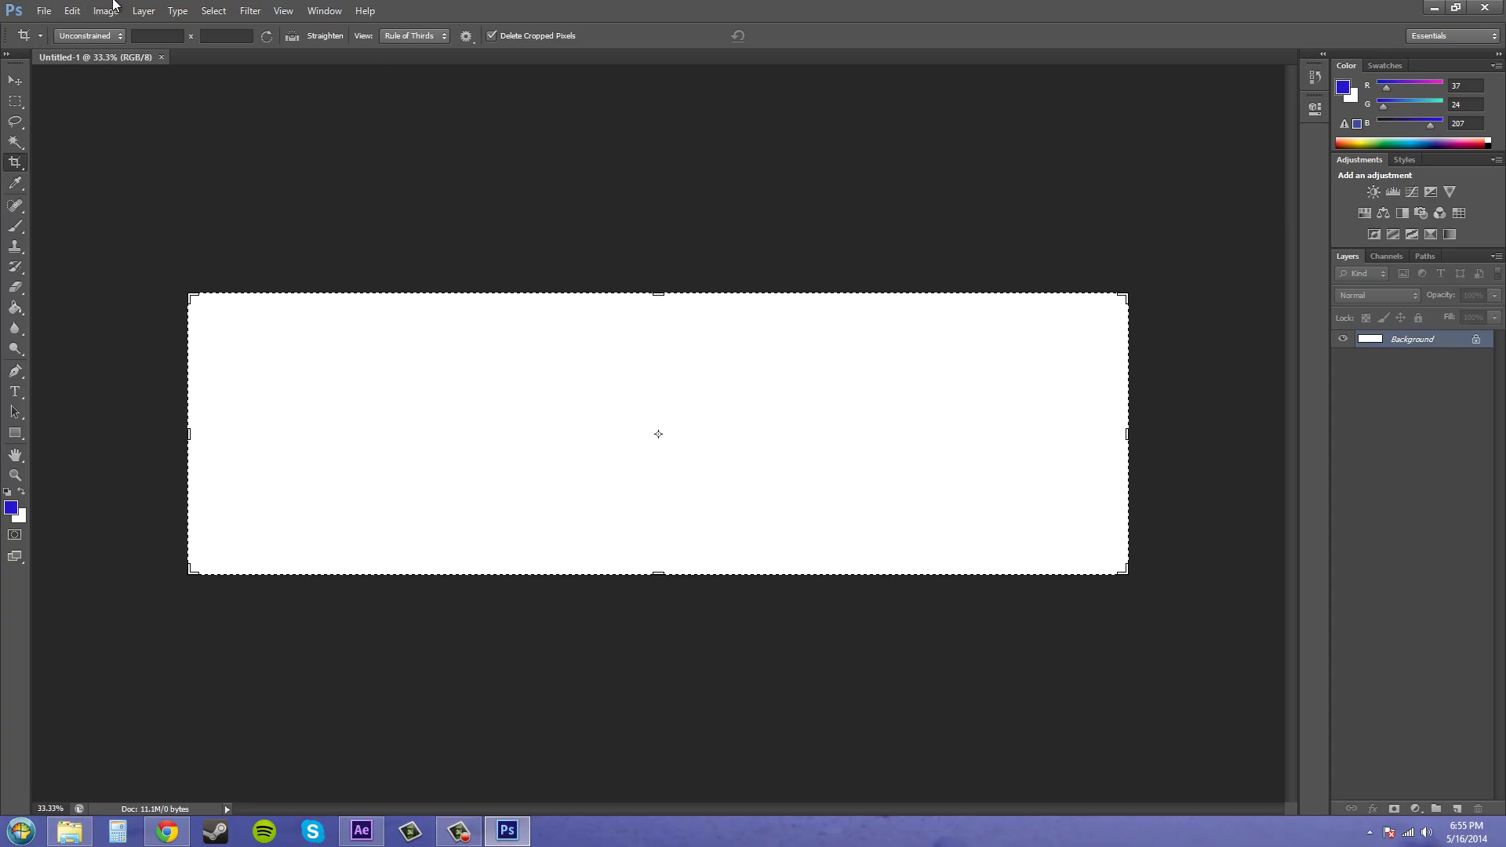
# - Paste the Firenze screenshot as Layer 1 and crop the canvas to the five swatches
pyautogui.click(71, 11)
pyautogui.click(90, 146)
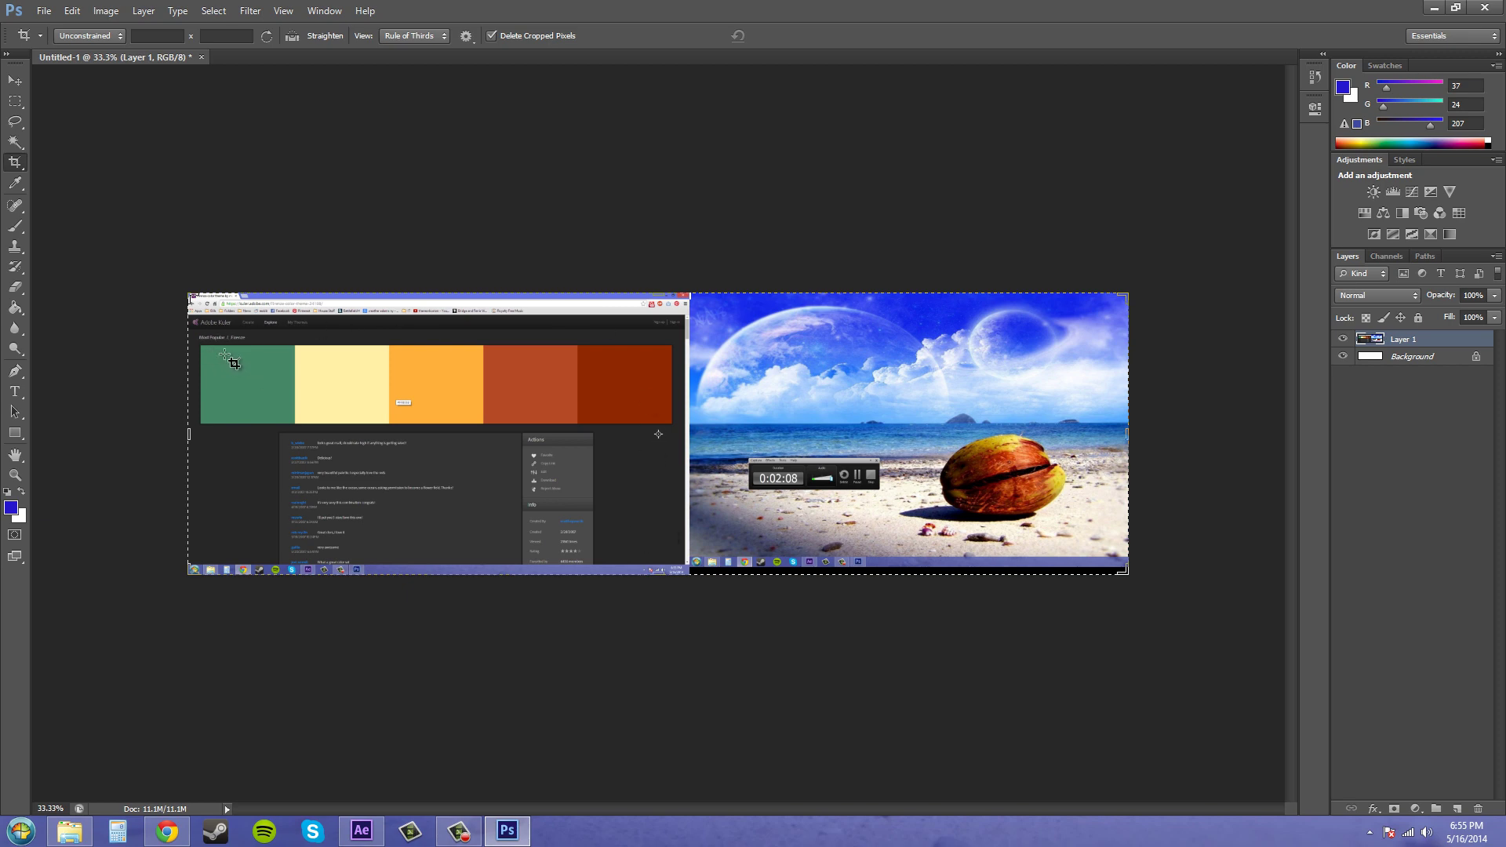
pyautogui.moveTo(209, 354); pyautogui.dragTo(666, 412)
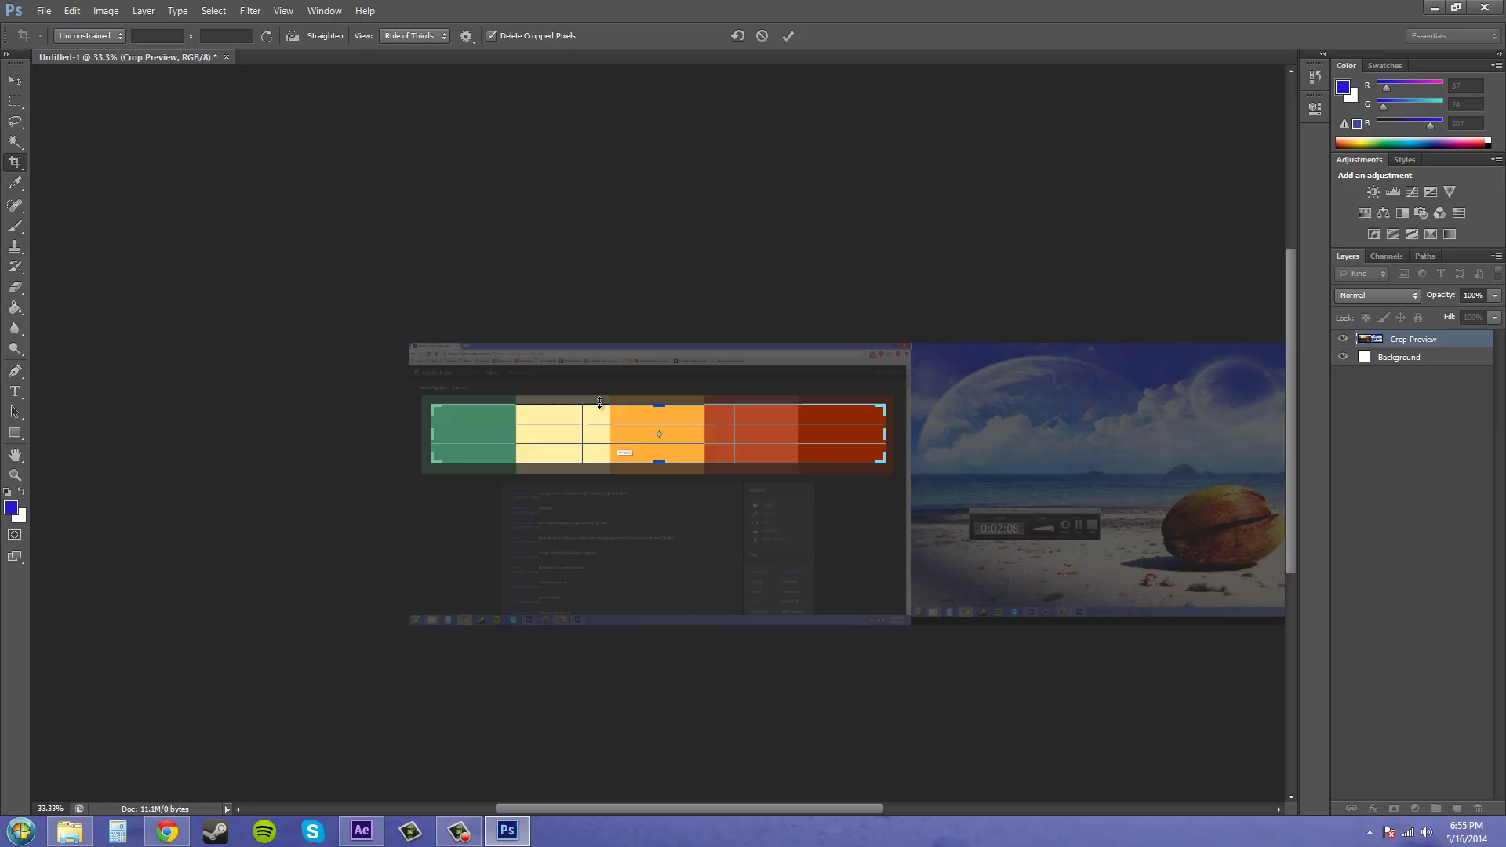
pyautogui.press('Return')
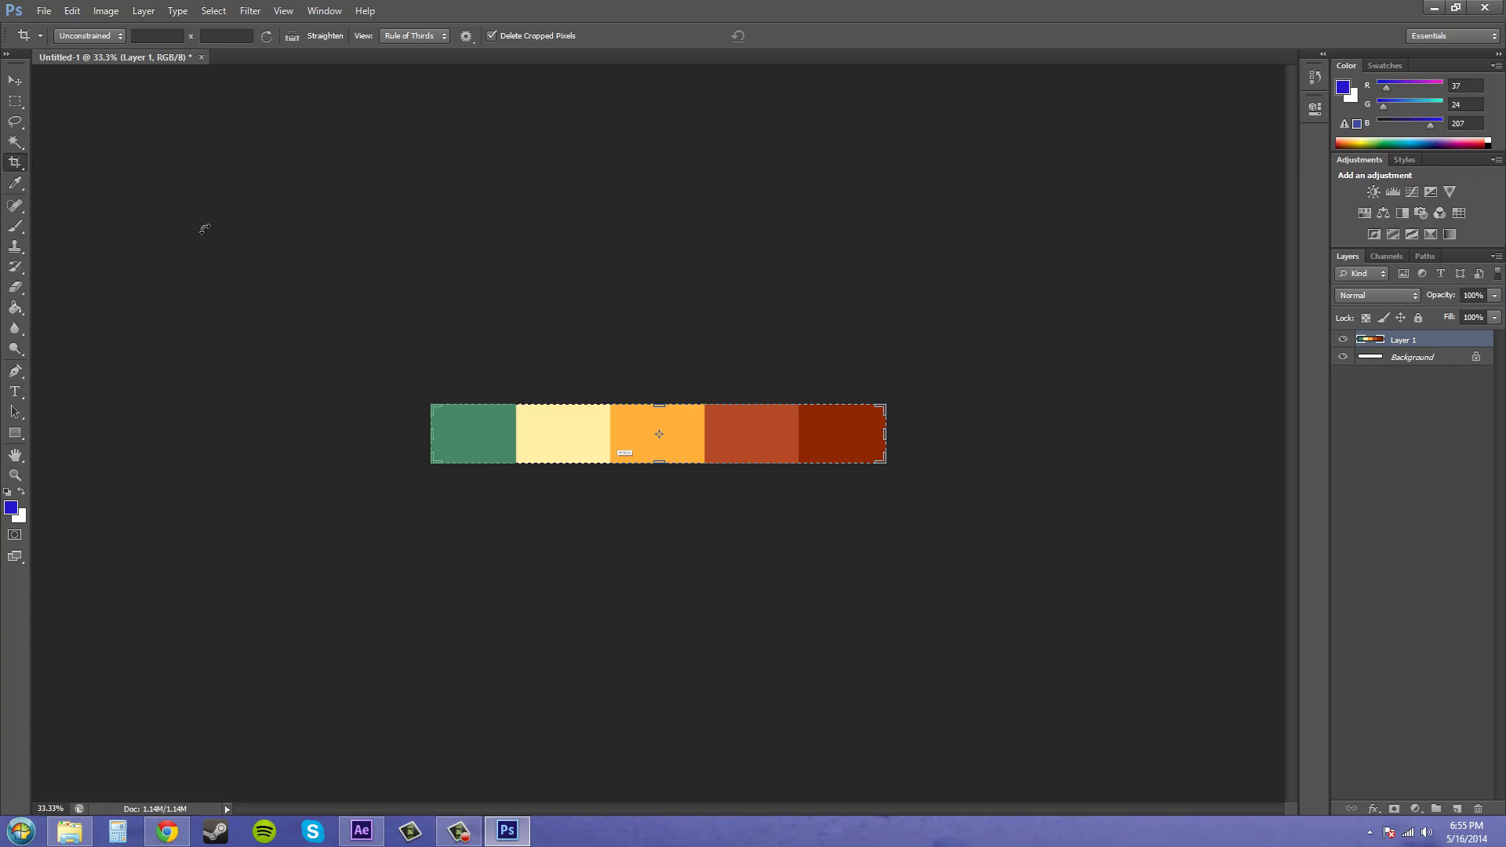
# - Save the colour strip as a maximum-quality JPEG named 'Colorscheme'
pyautogui.click(42, 11)
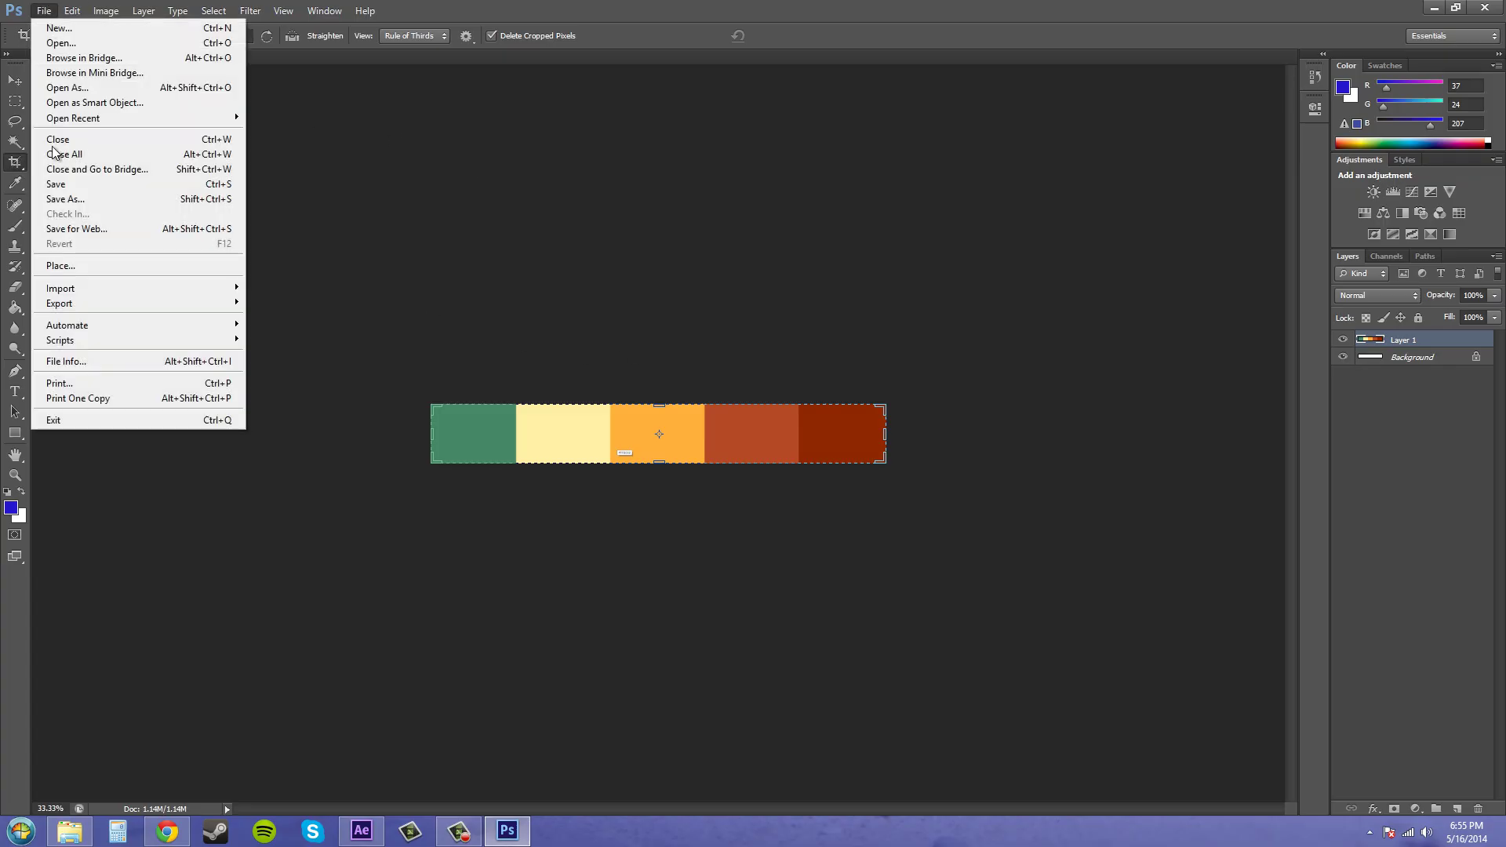
pyautogui.click(57, 200)
pyautogui.click(816, 477)
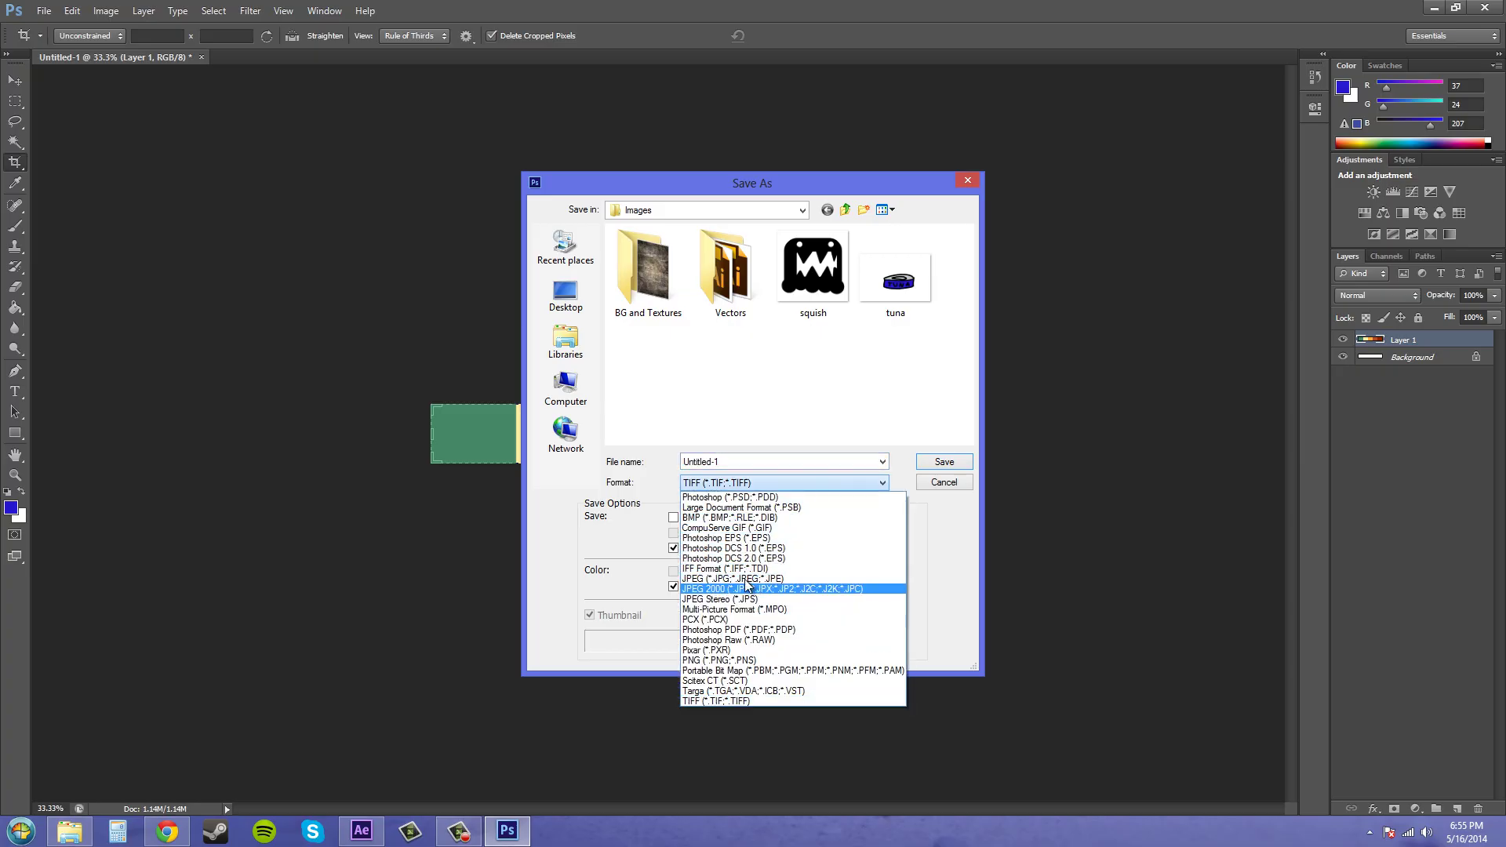
pyautogui.click(741, 579)
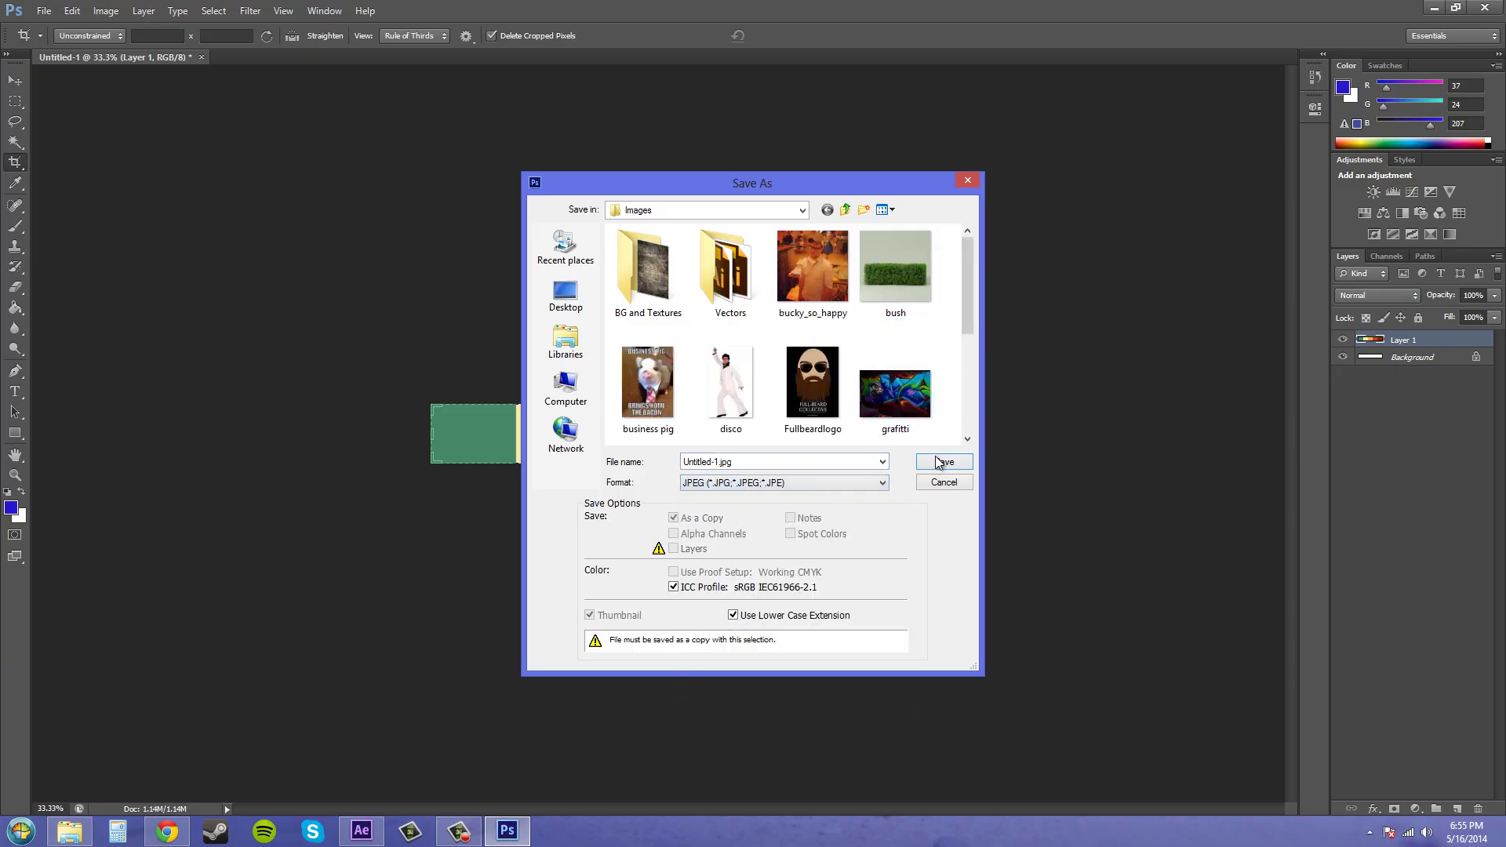
pyautogui.moveTo(831, 462); pyautogui.dragTo(644, 459)
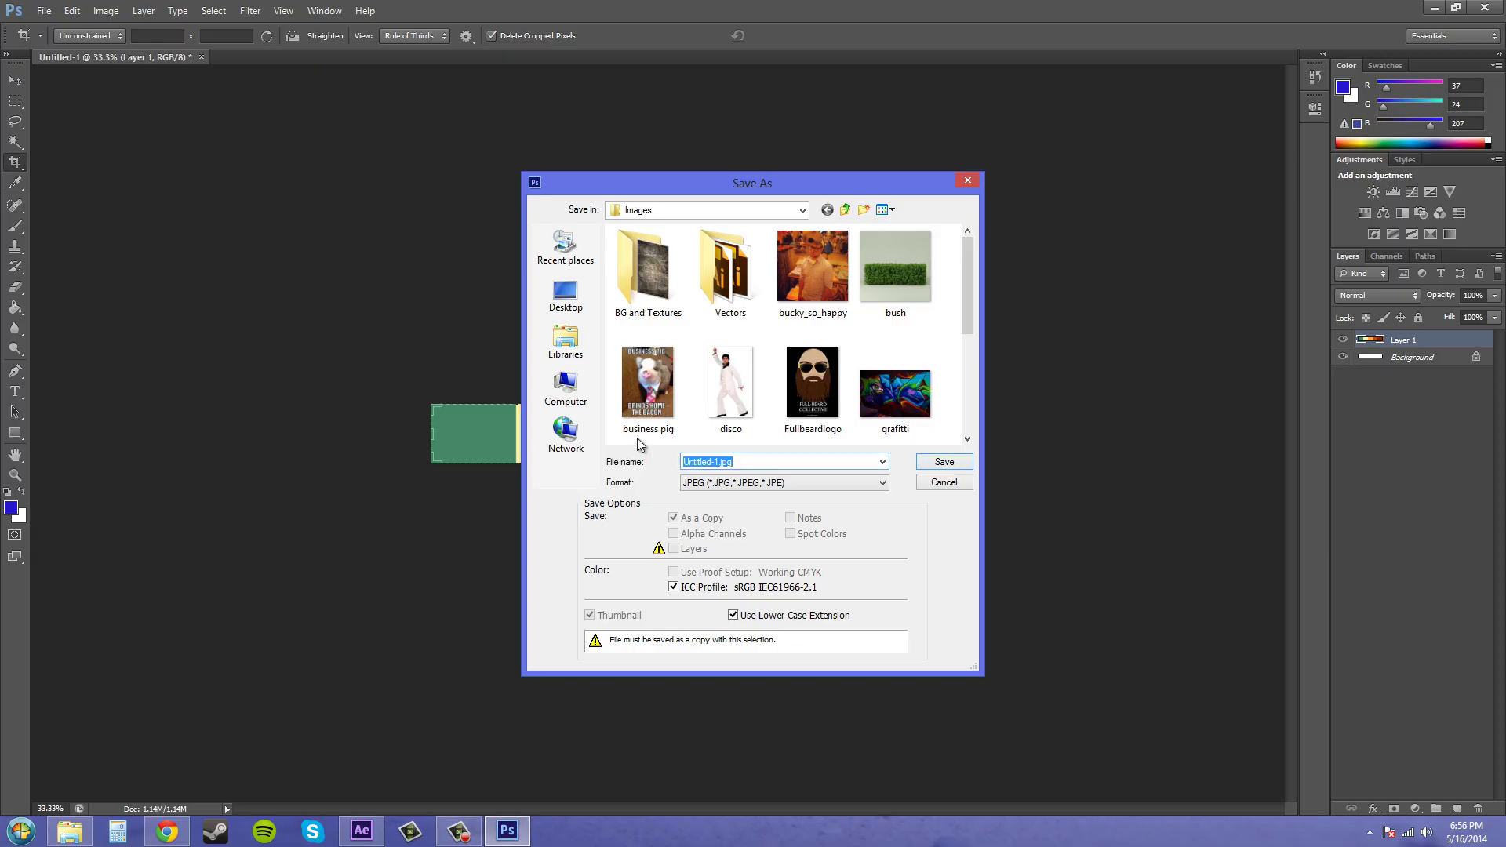
pyautogui.write('Colorscheme')
pyautogui.click(935, 463)
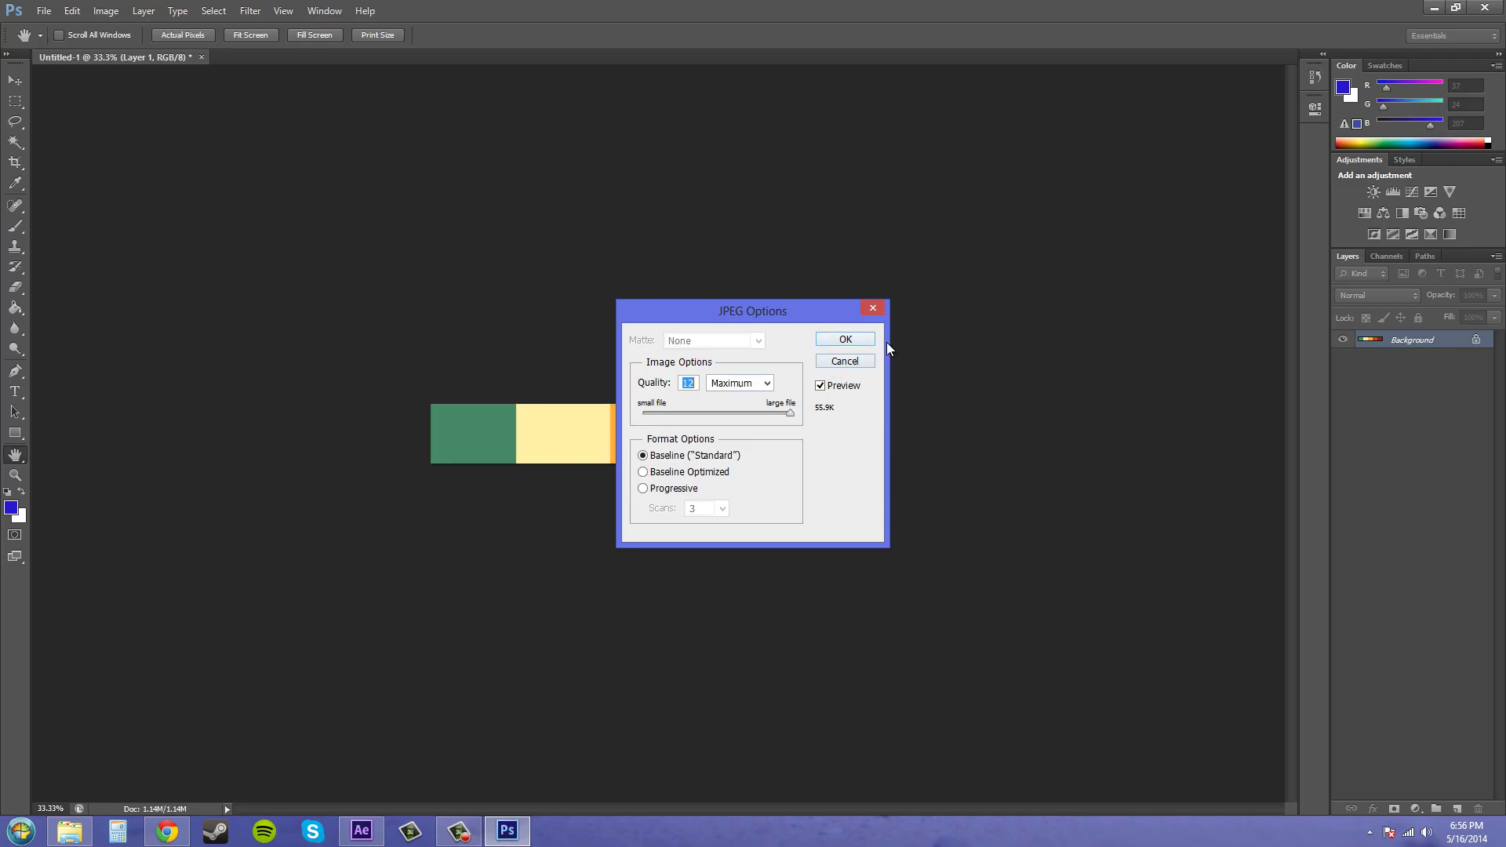
pyautogui.click(851, 339)
pyautogui.press('c')
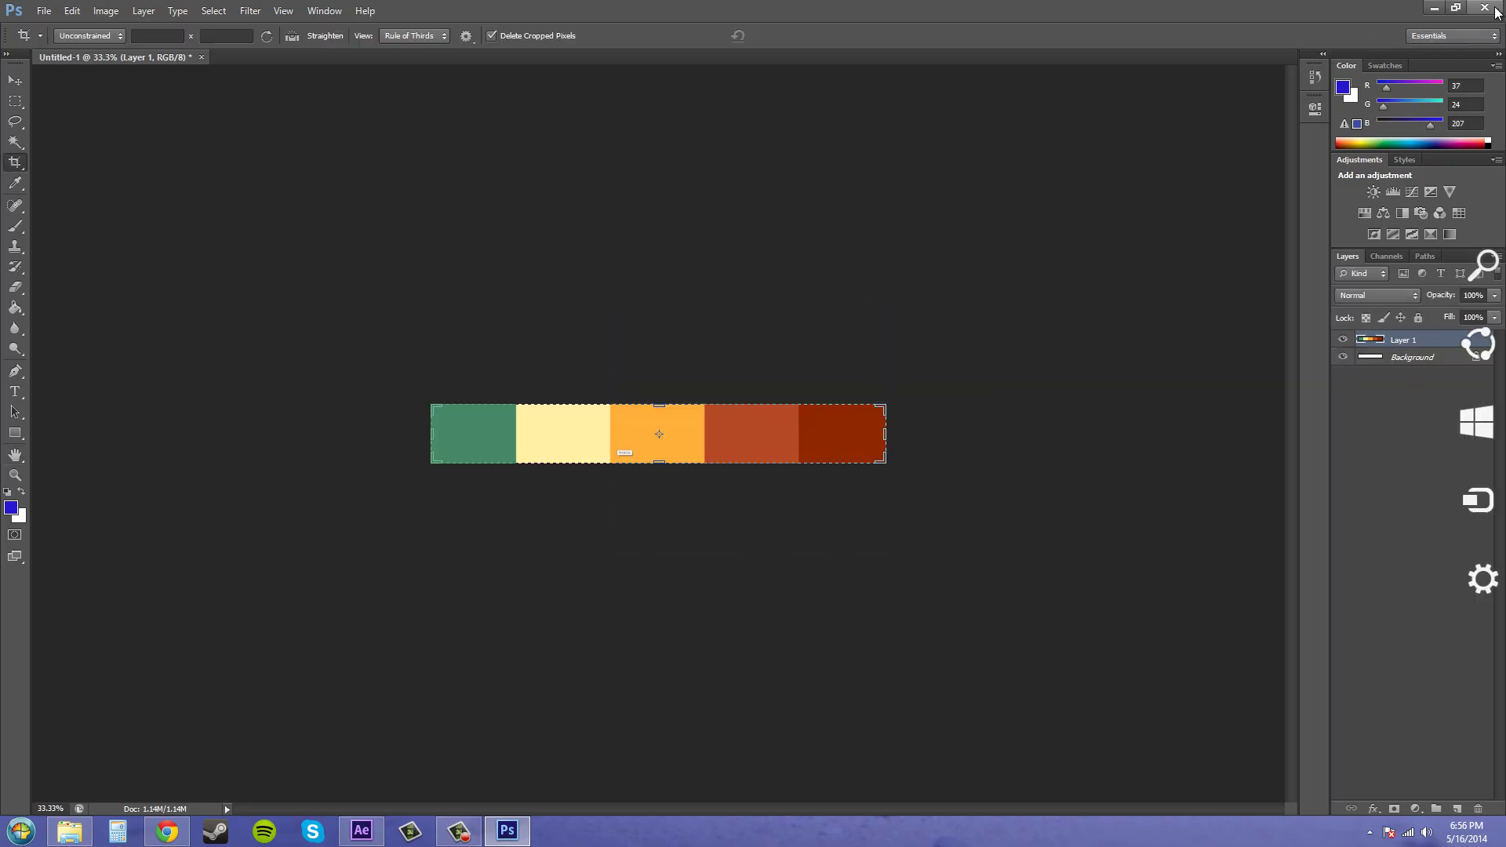
# - Quit Photoshop without saving changes and minimize the browser to reveal After Effects
pyautogui.click(1484, 7)
pyautogui.click(761, 318)
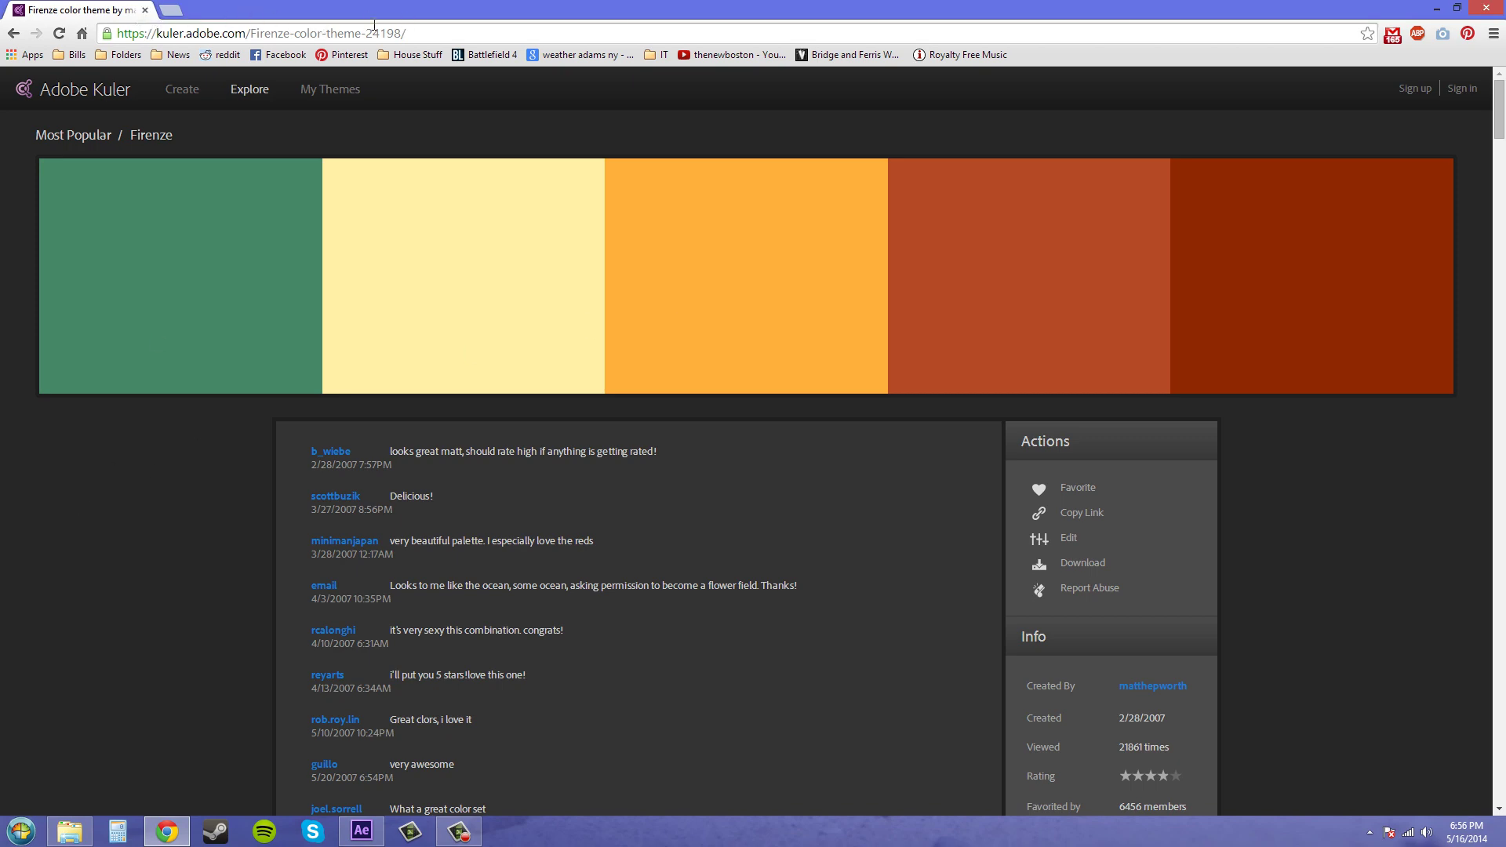
pyautogui.click(1436, 7)
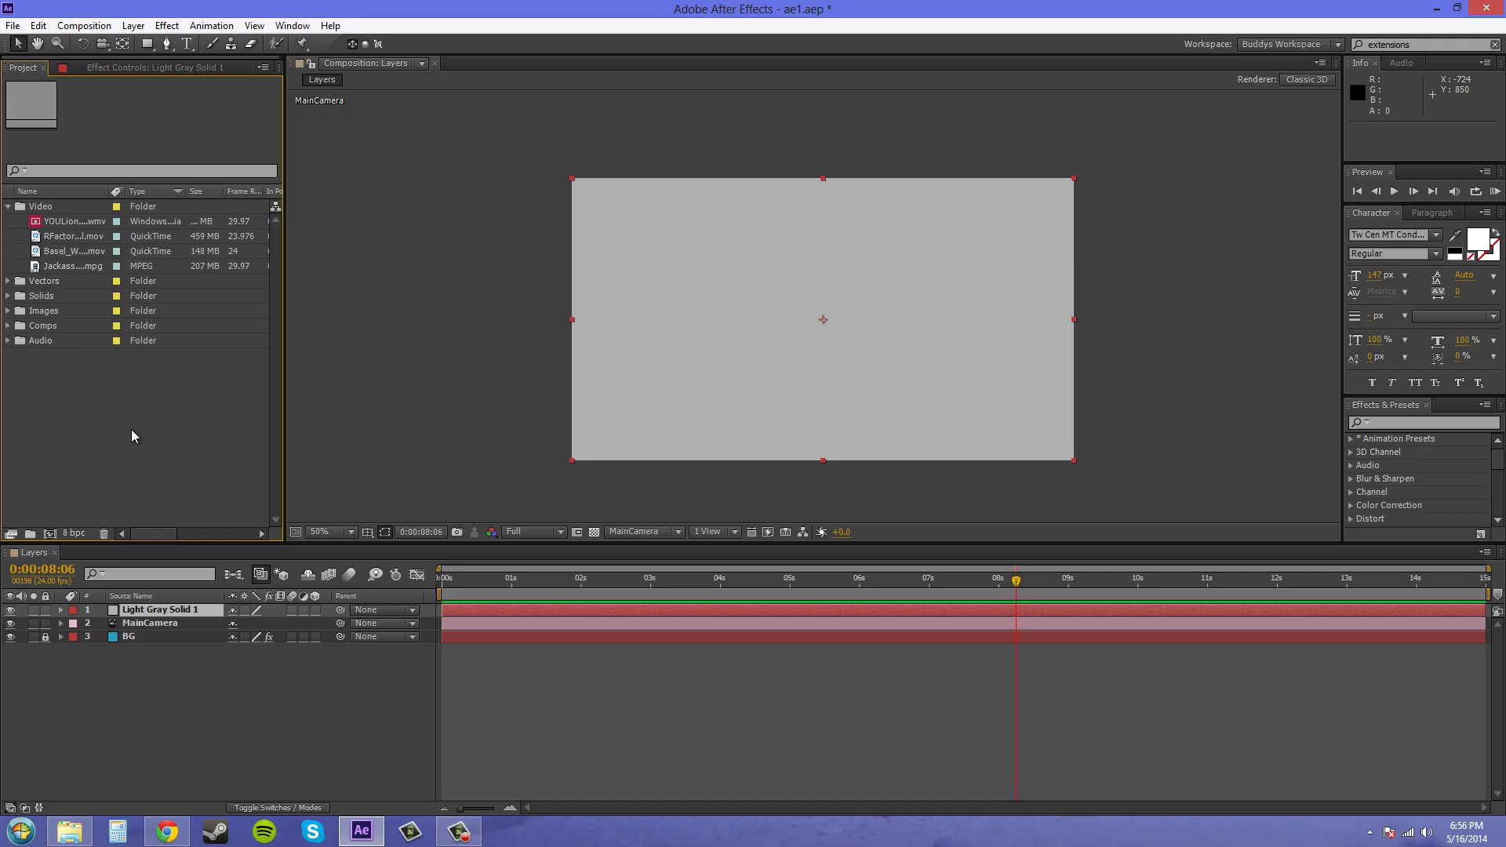
# - Import Colorscheme.jpg into the Images folder of the project
pyautogui.click(44, 312)
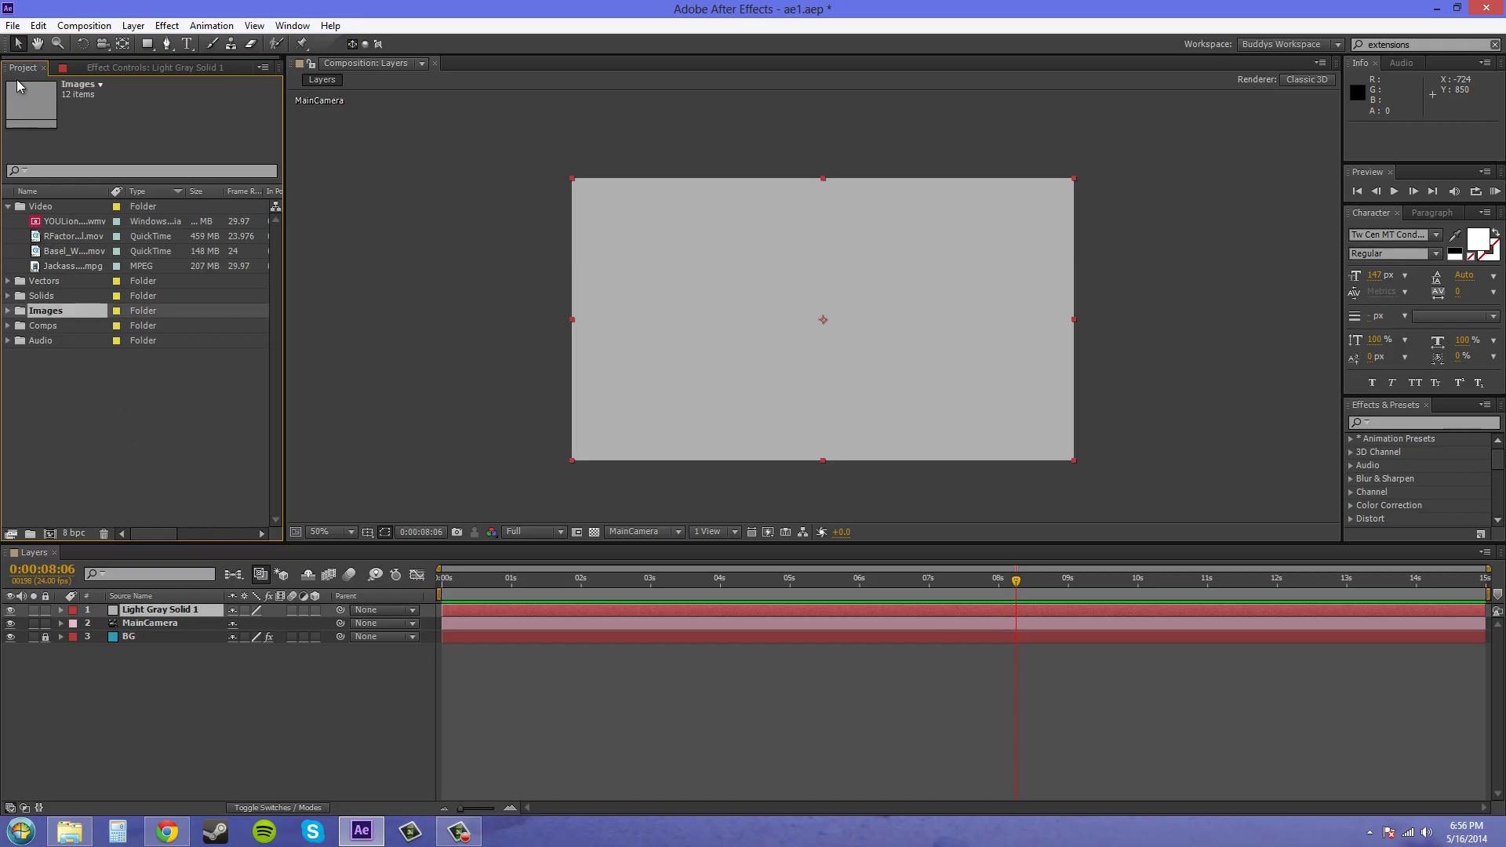
pyautogui.click(12, 26)
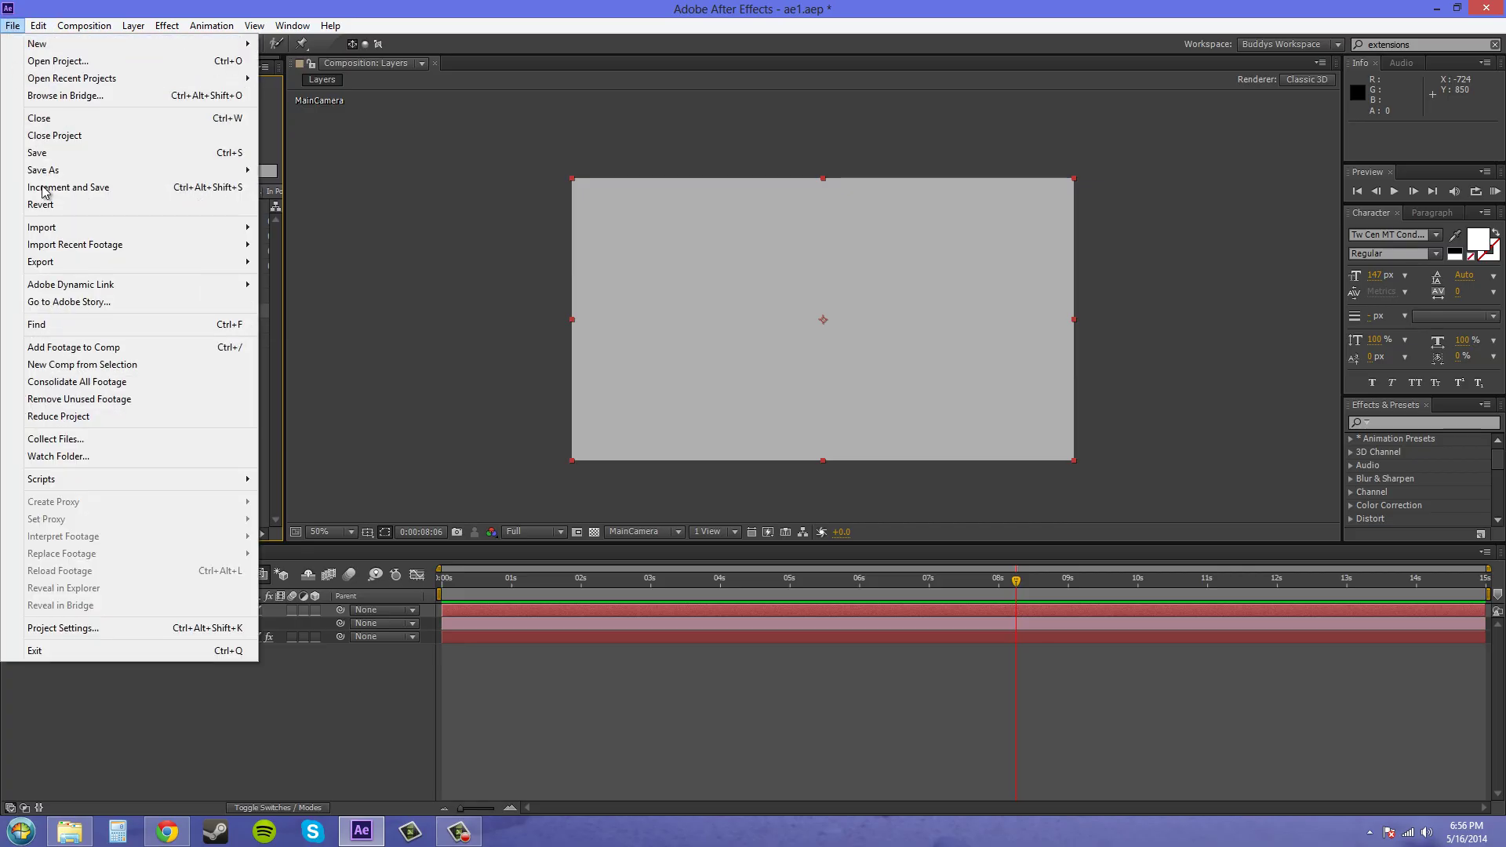
pyautogui.moveTo(59, 229)
pyautogui.click(295, 228)
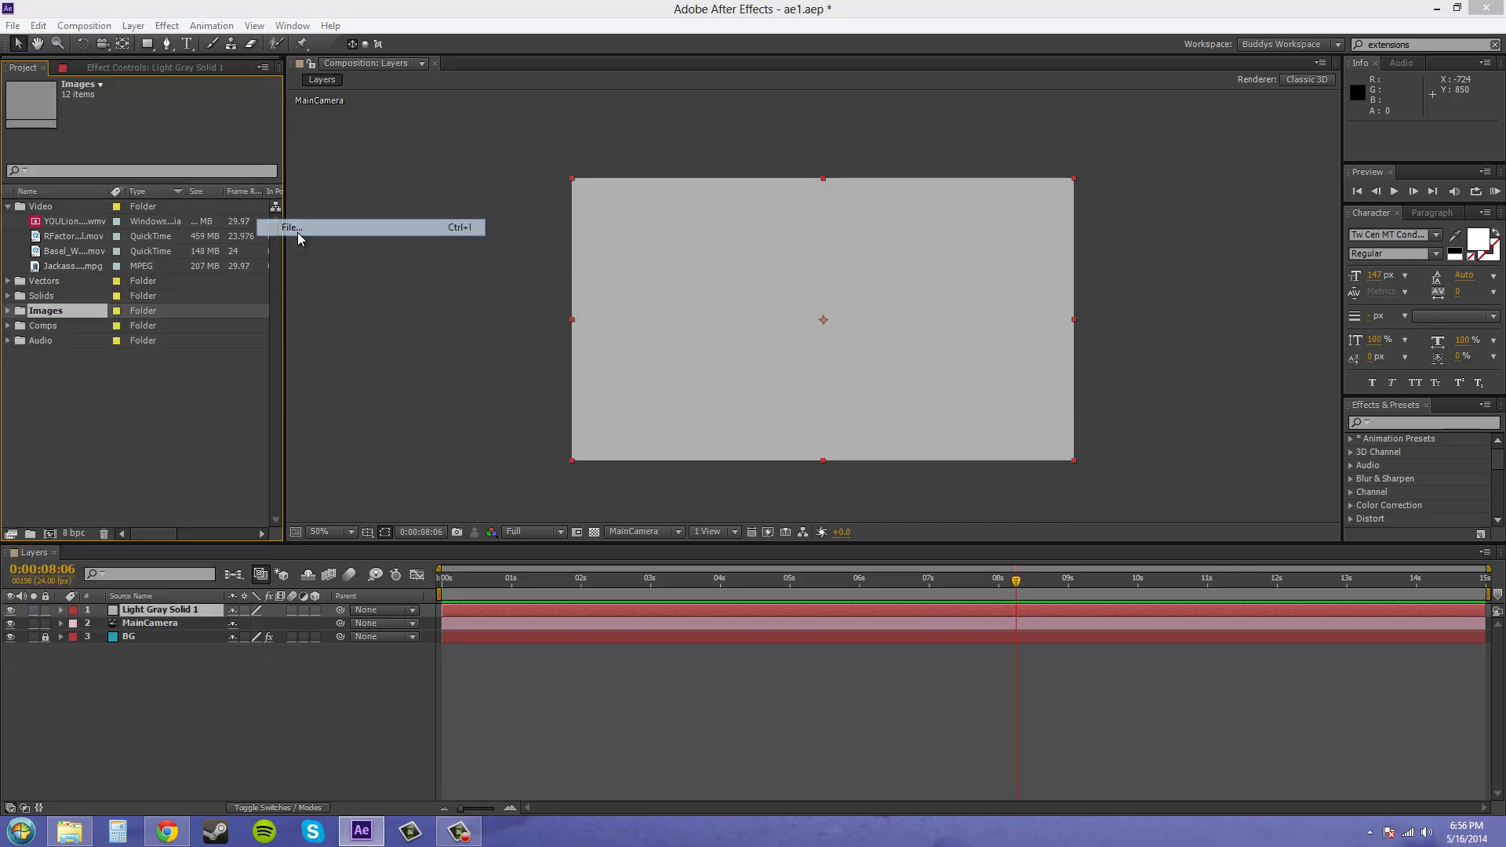
pyautogui.doubleClick(966, 317)
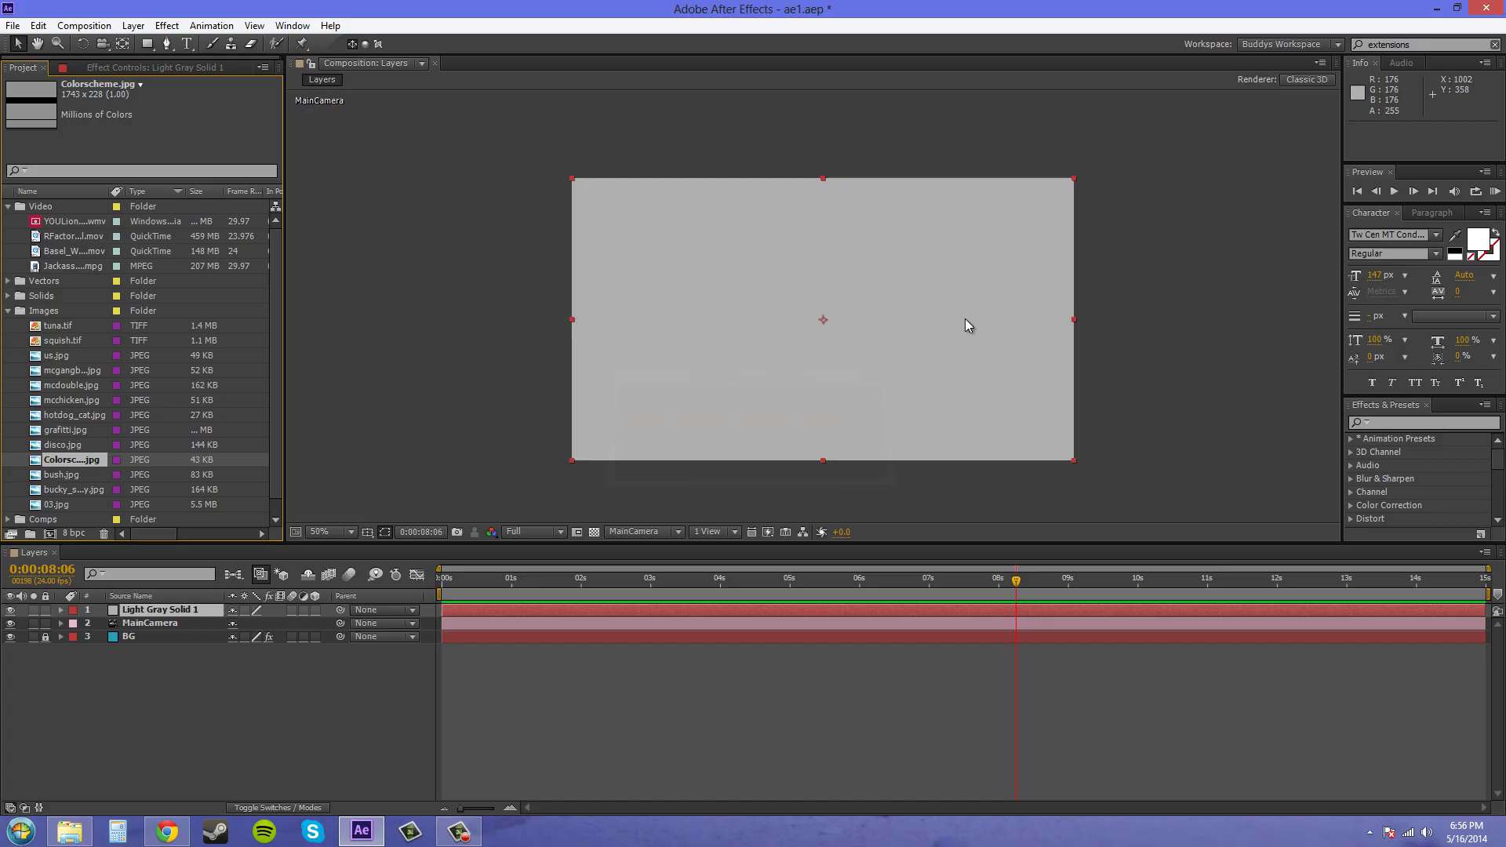
# - Add Colorscheme.jpg to the comp, scale it to 20% and move it to the top-right corner
pyautogui.moveTo(65, 463); pyautogui.dragTo(803, 396)
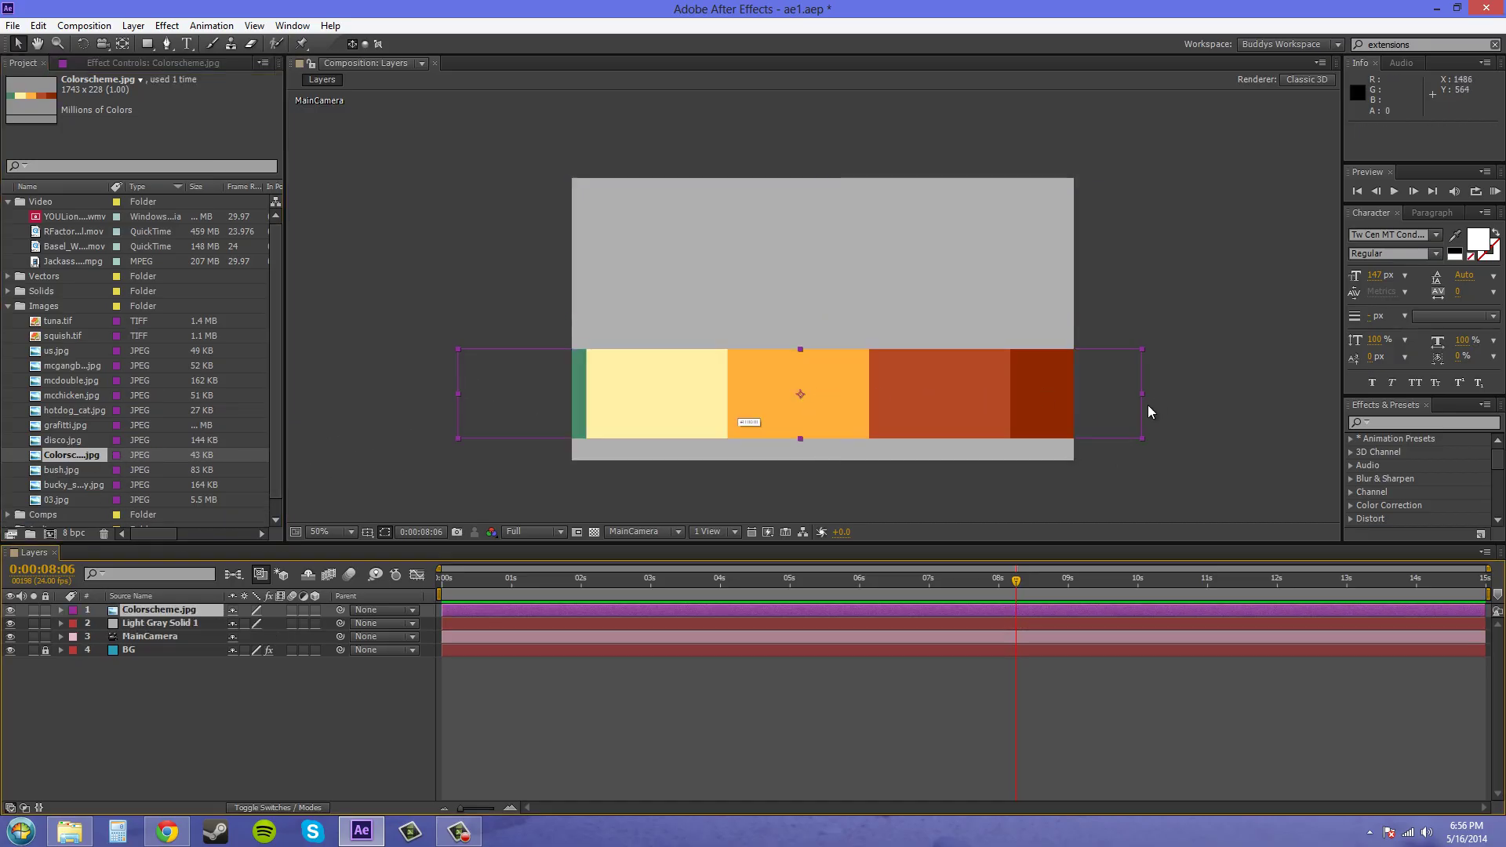
pyautogui.press('s')
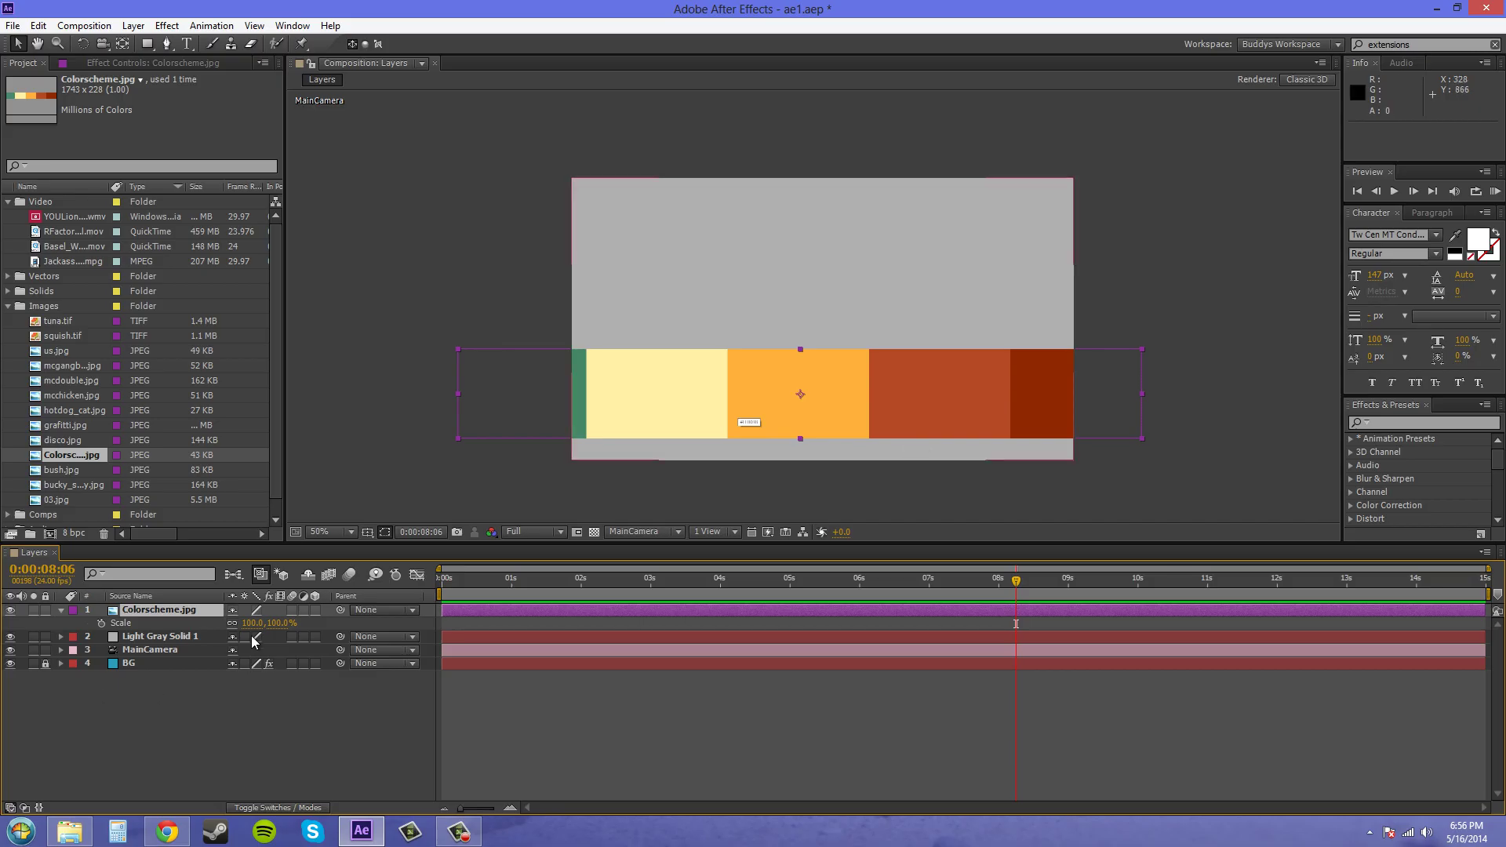
pyautogui.moveTo(276, 623); pyautogui.dragTo(217, 633)
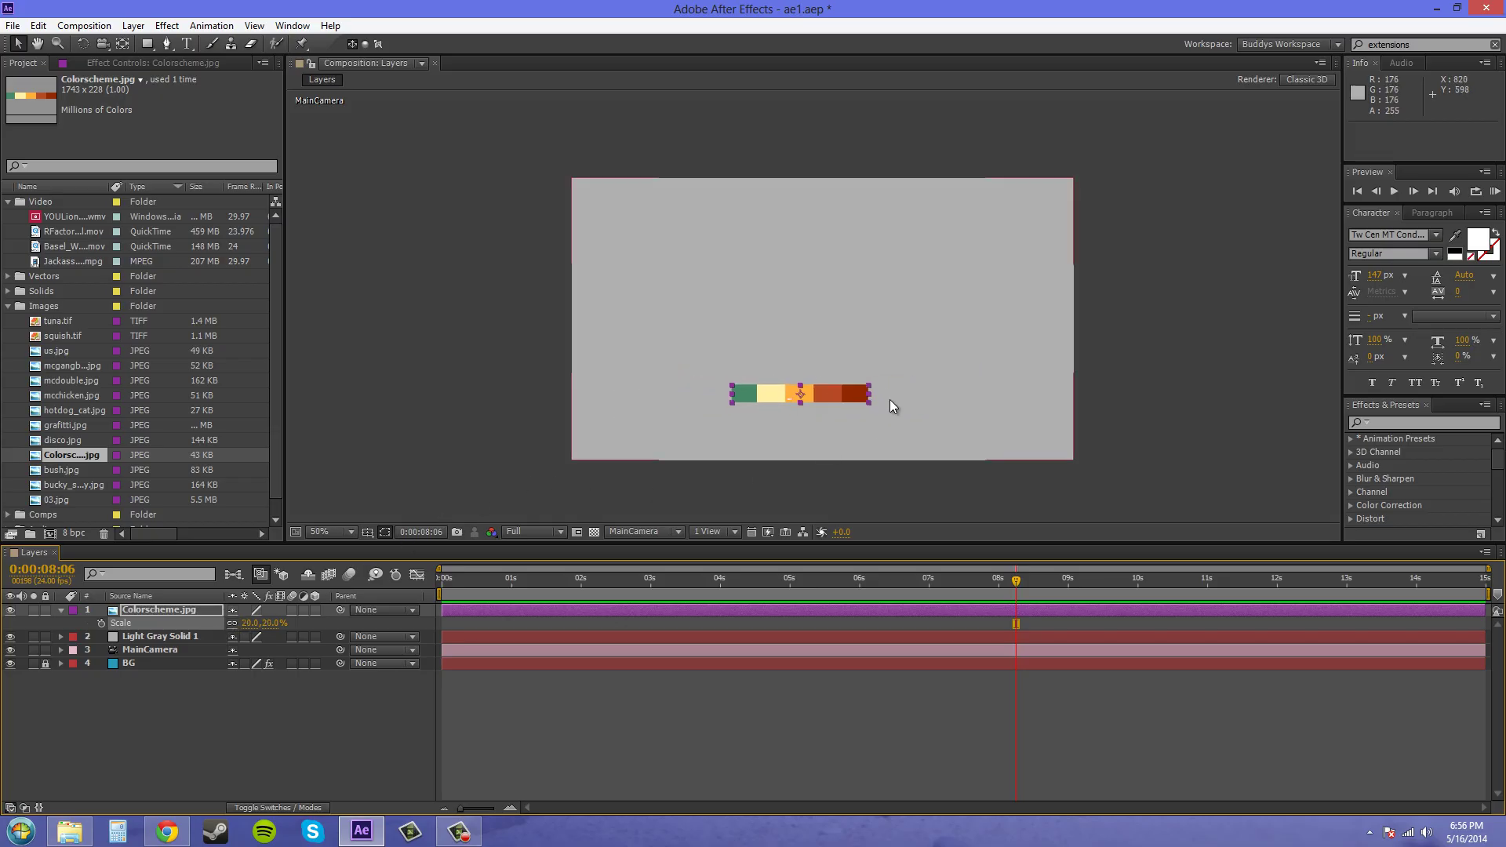
pyautogui.moveTo(831, 388); pyautogui.dragTo(1020, 201)
# - Select the Light Gray Solid 1 layer and bring the whole comp back into view
pyautogui.click(927, 307)
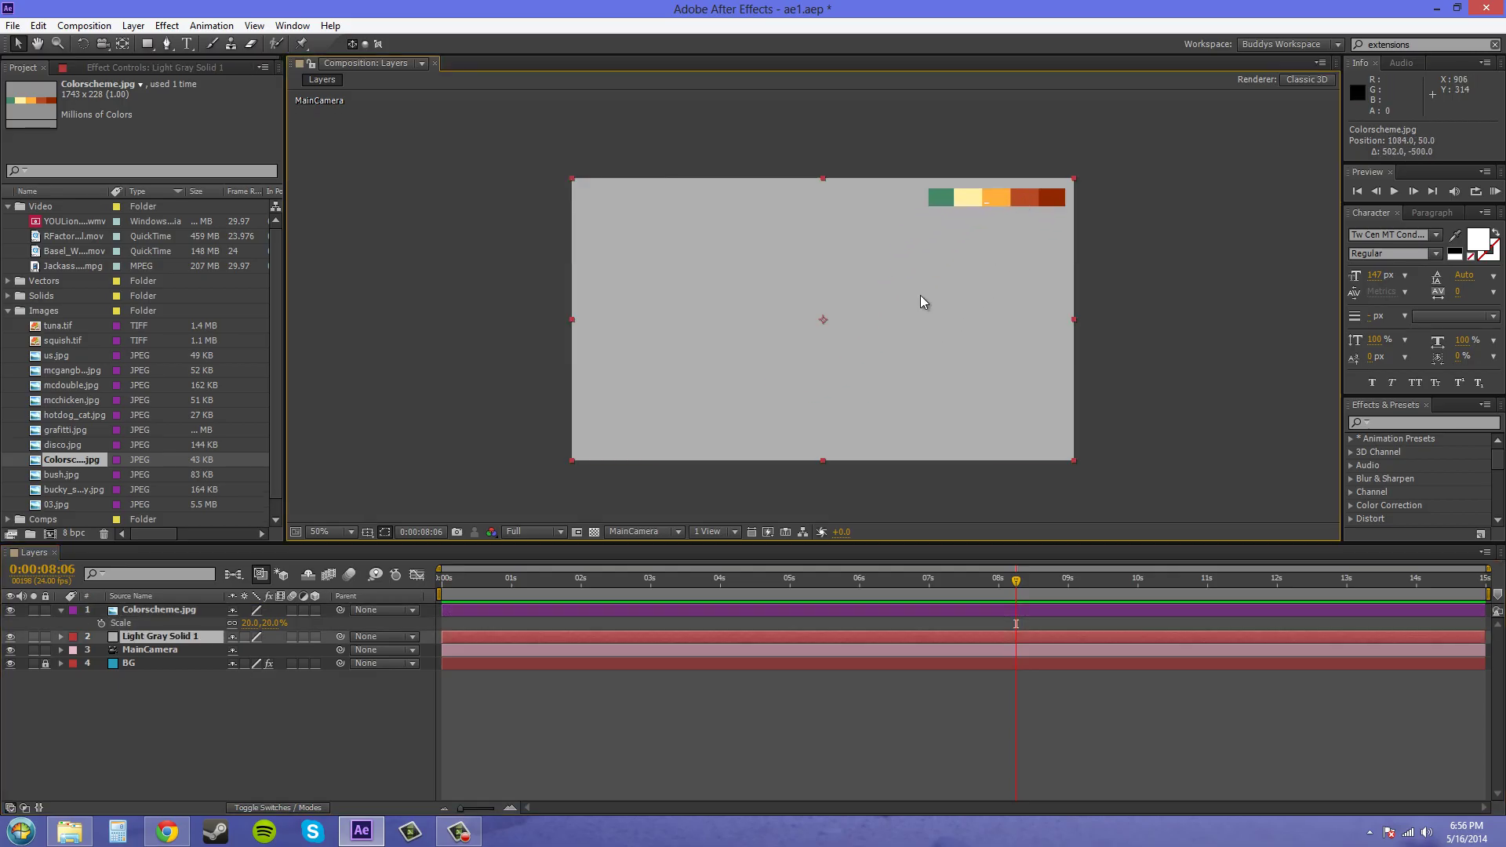
pyautogui.scroll(4, 959, 204)
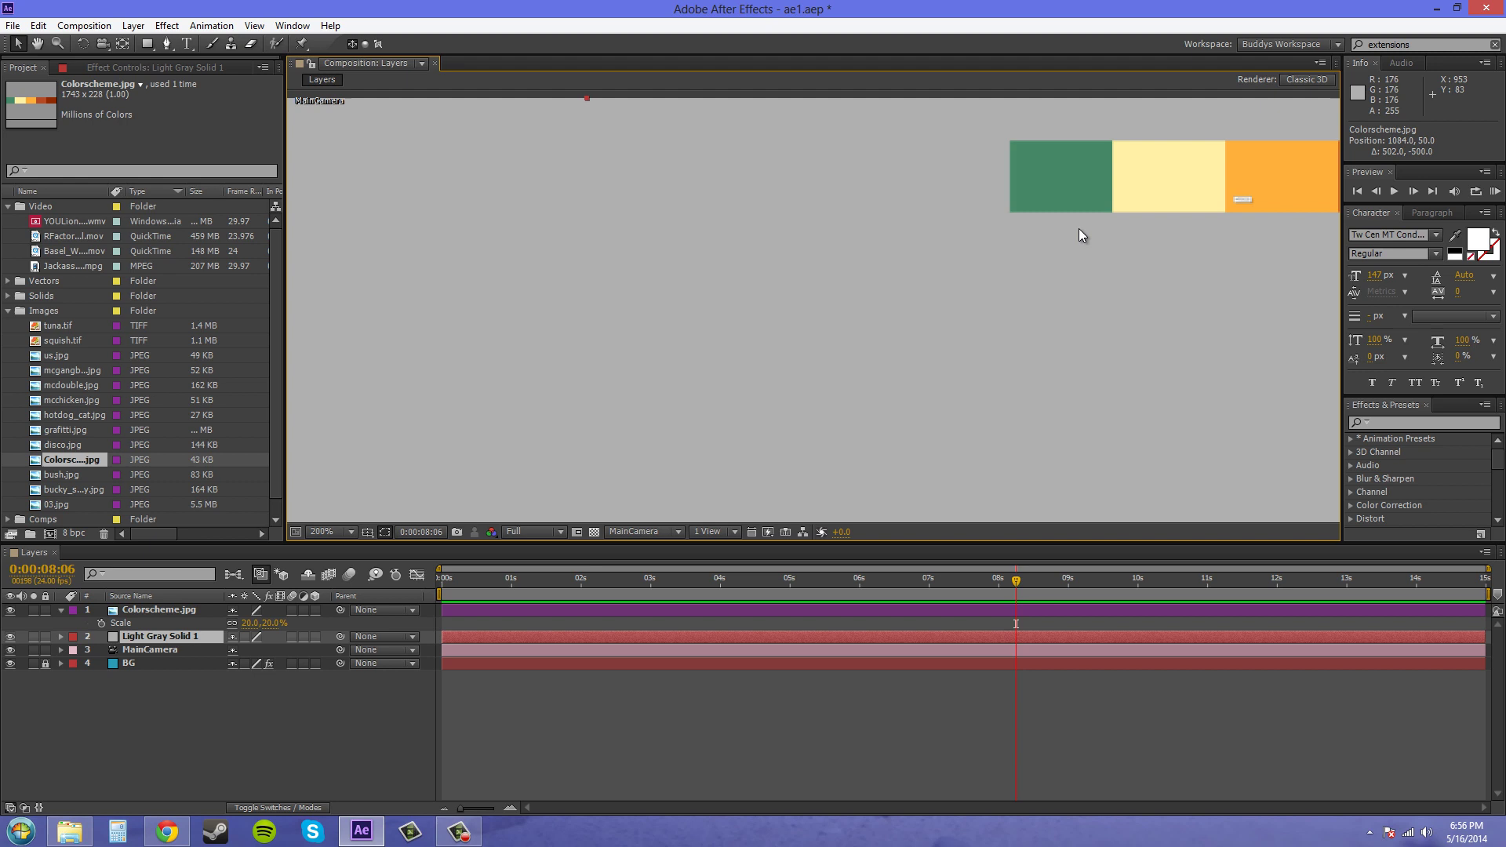
pyautogui.scroll(3, 844, 356)
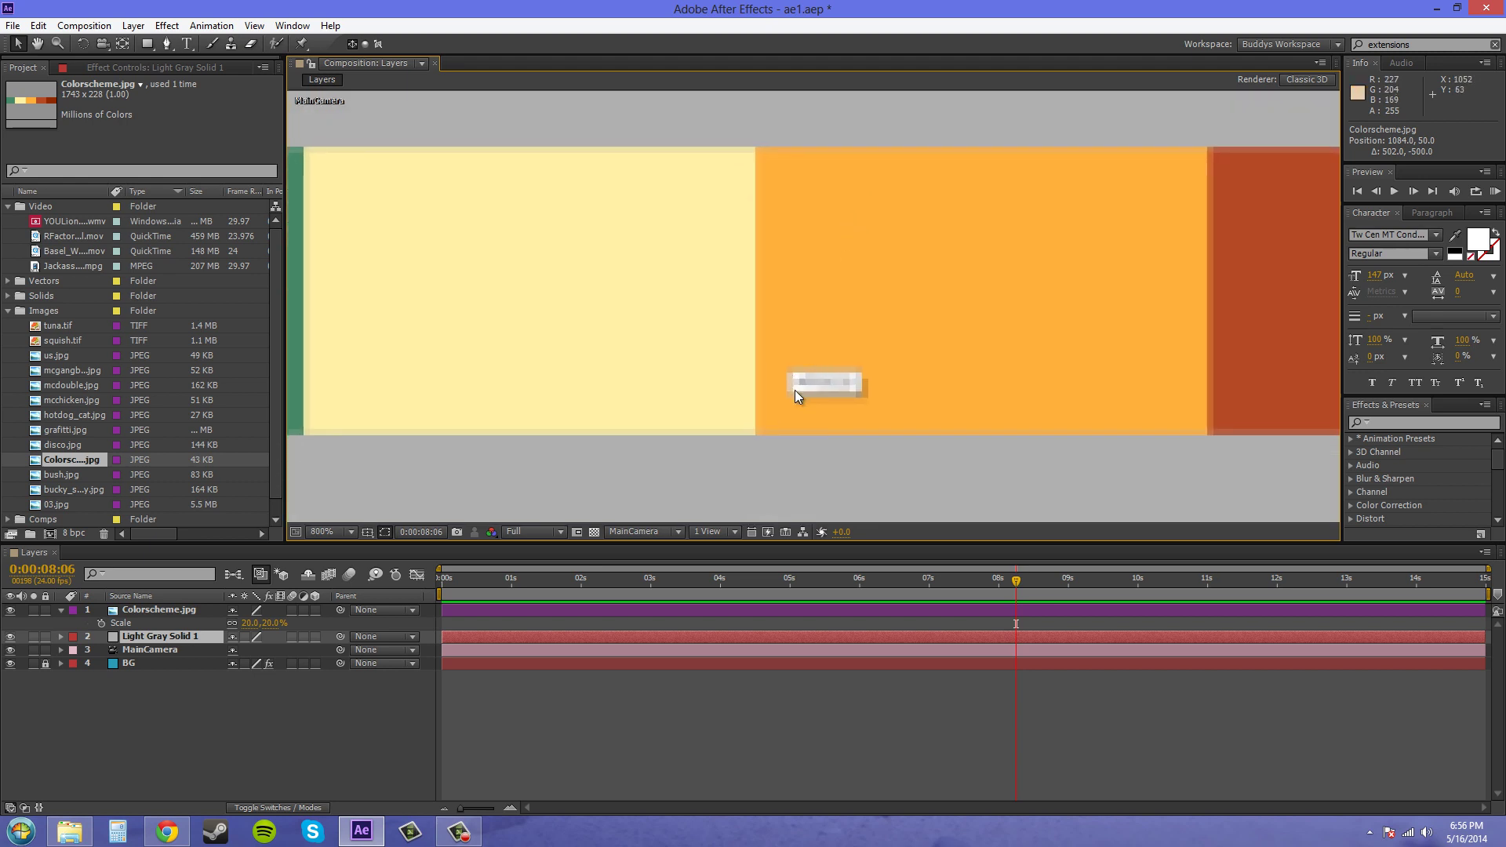
pyautogui.scroll(-4, 861, 350)
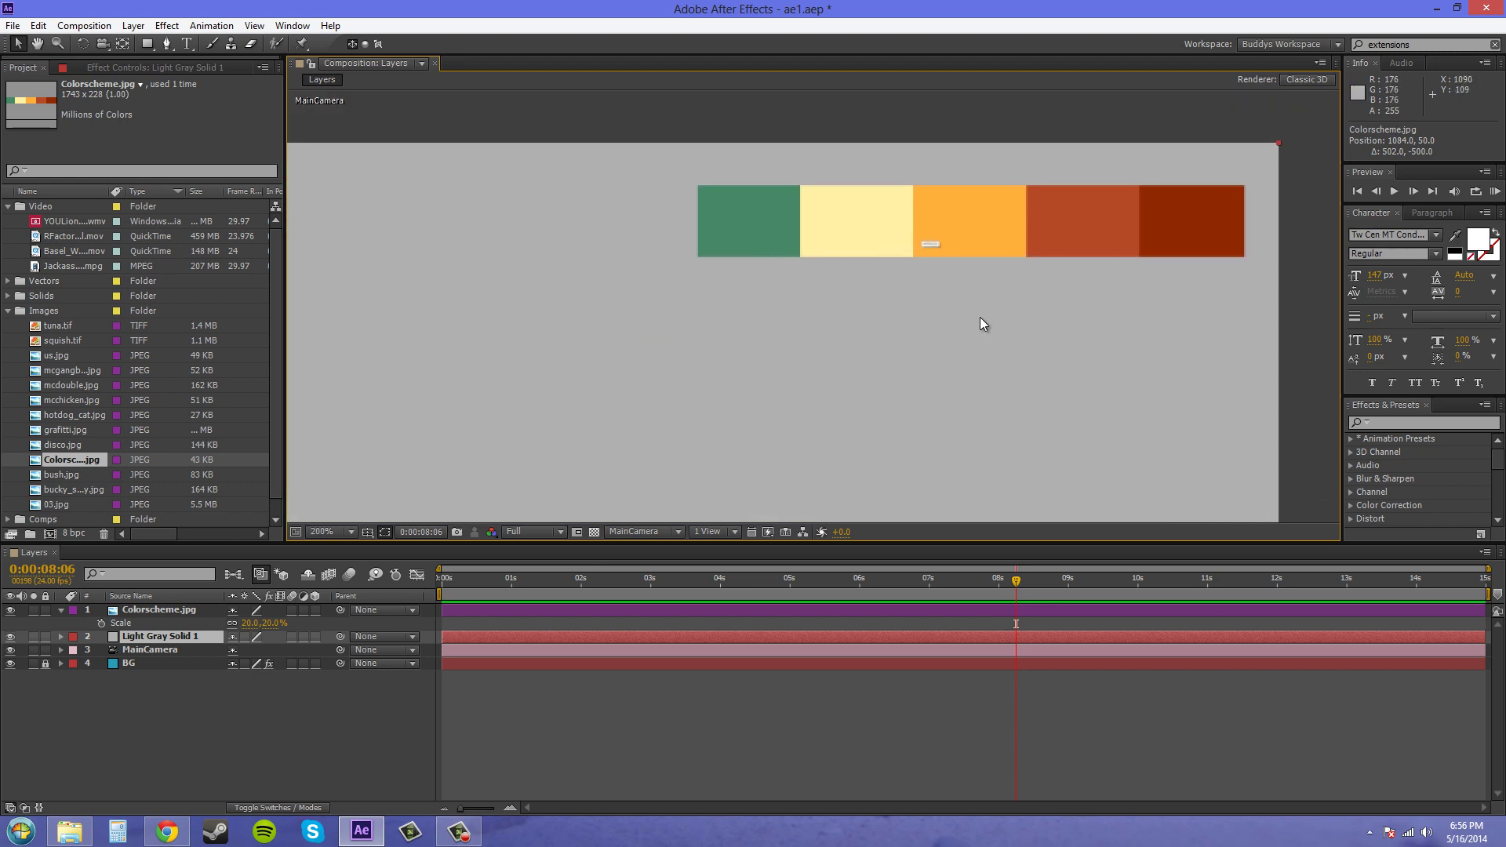
pyautogui.scroll(-1, 923, 333)
pyautogui.moveTo(923, 333); pyautogui.dragTo(1216, 209)
pyautogui.scroll(-2, 1084, 295)
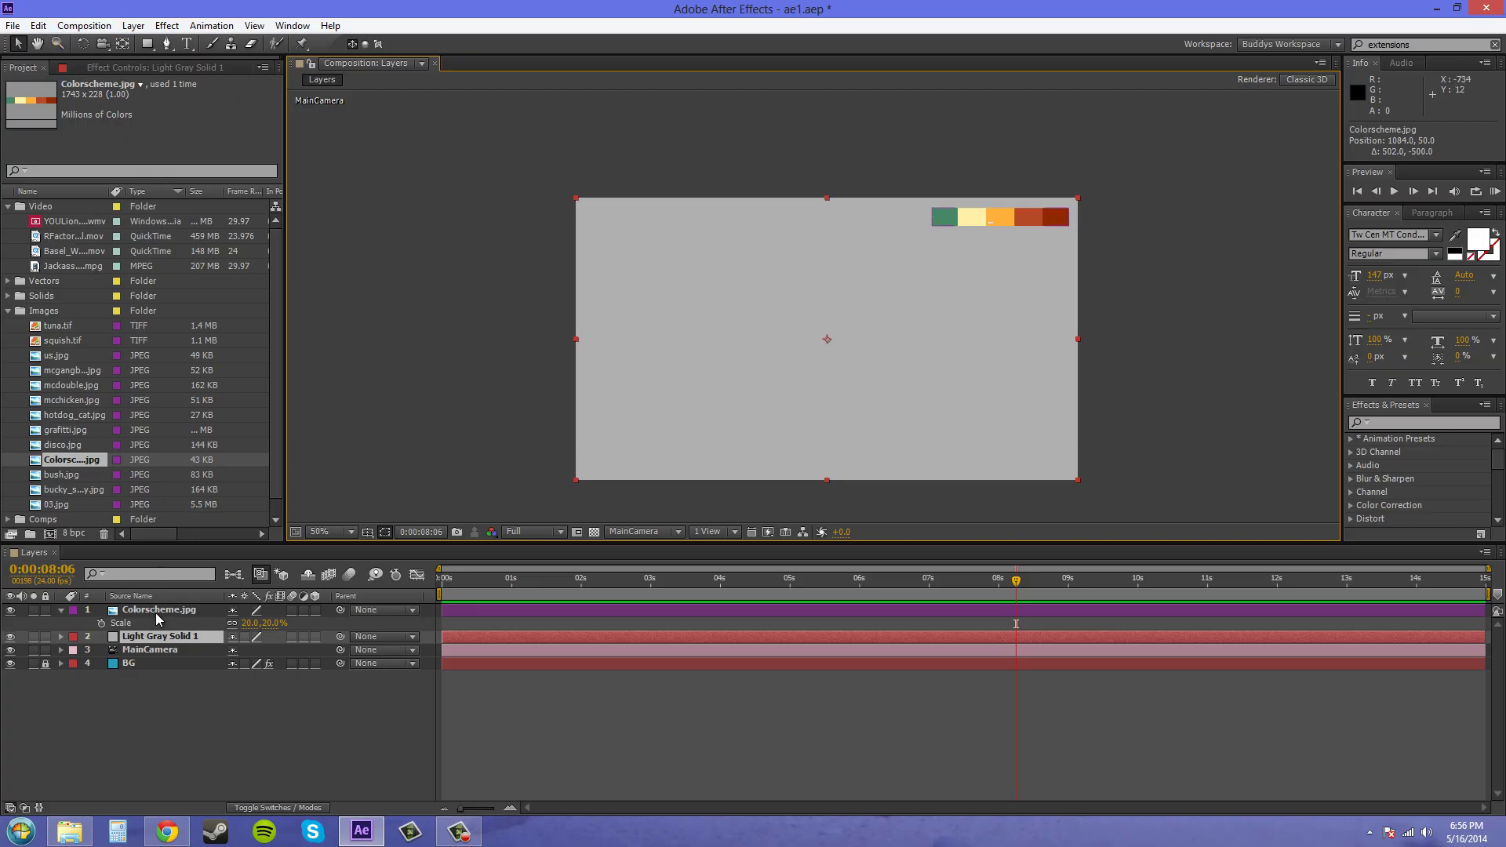
# - Squeeze the light gray solid into a strip, then add solid 'soldi' eyedropped from the red-orange swatch
pyautogui.click(149, 637)
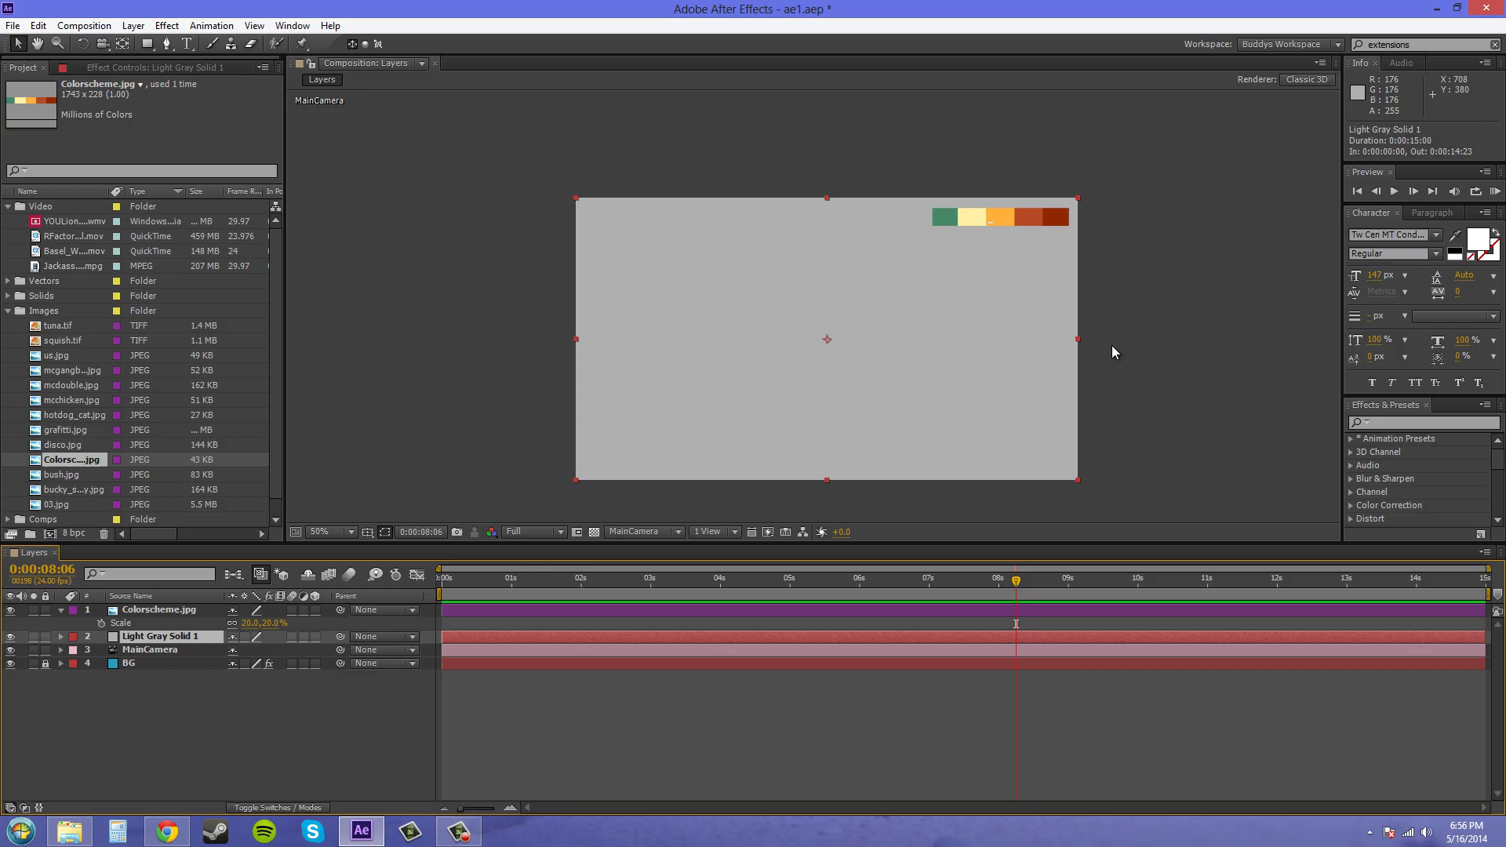
pyautogui.moveTo(1078, 344); pyautogui.dragTo(854, 326)
pyautogui.click(133, 25)
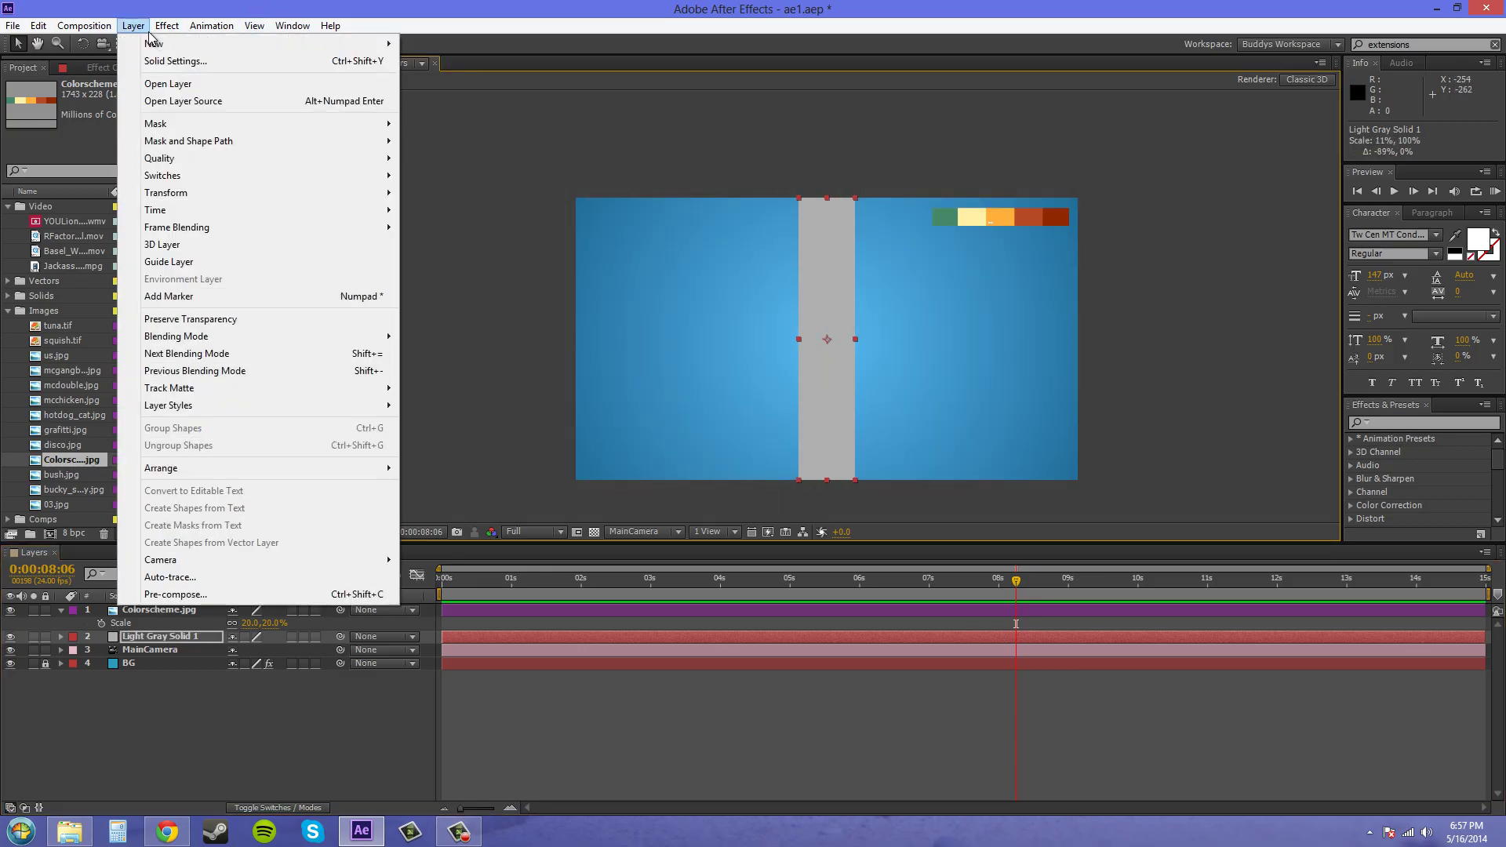
pyautogui.moveTo(157, 44)
pyautogui.click(416, 60)
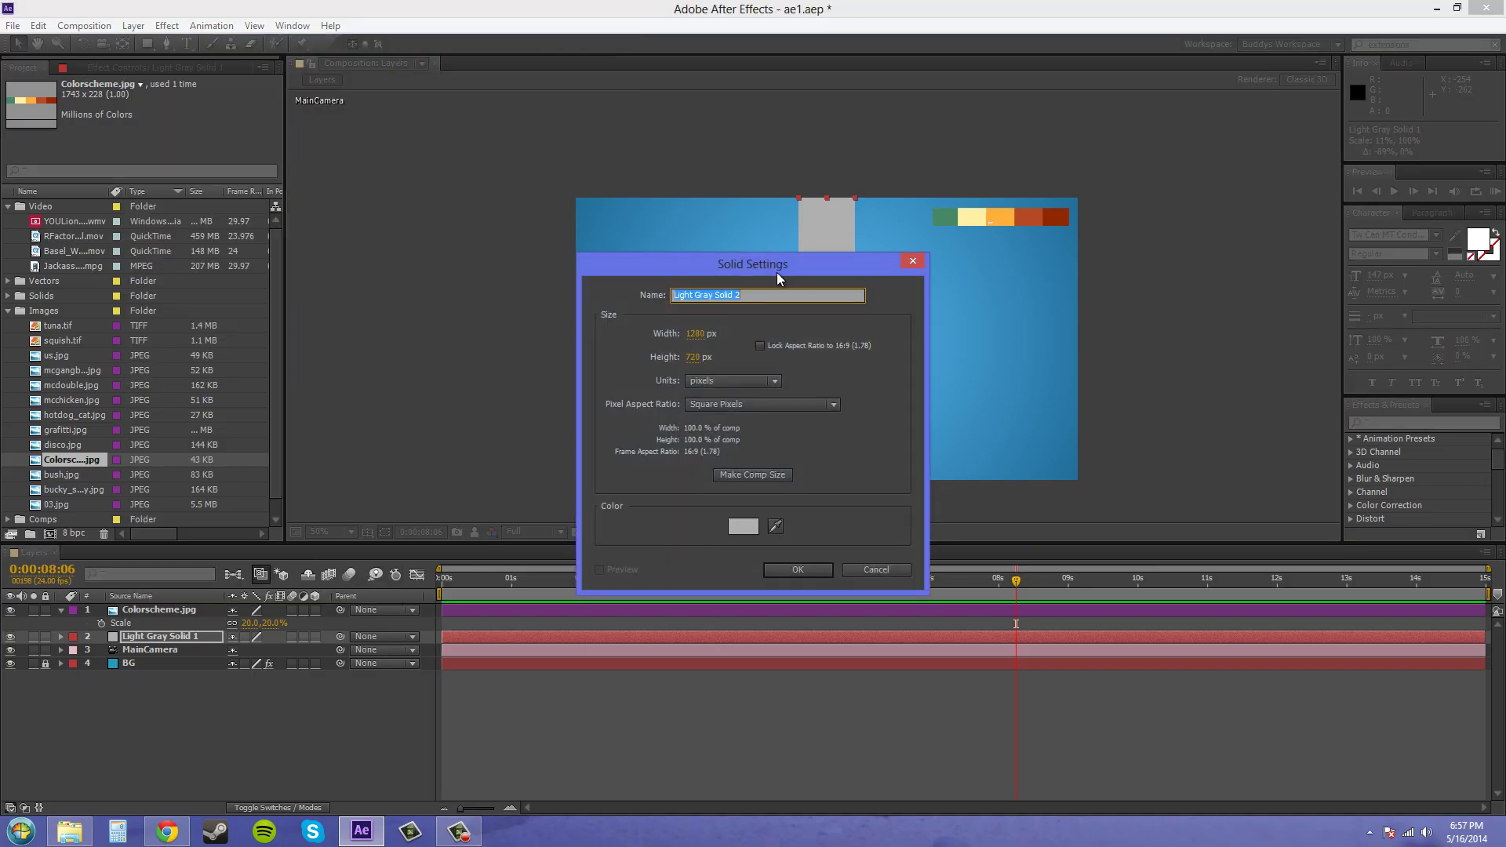
pyautogui.write('soldi1')
pyautogui.moveTo(765, 267); pyautogui.dragTo(557, 174)
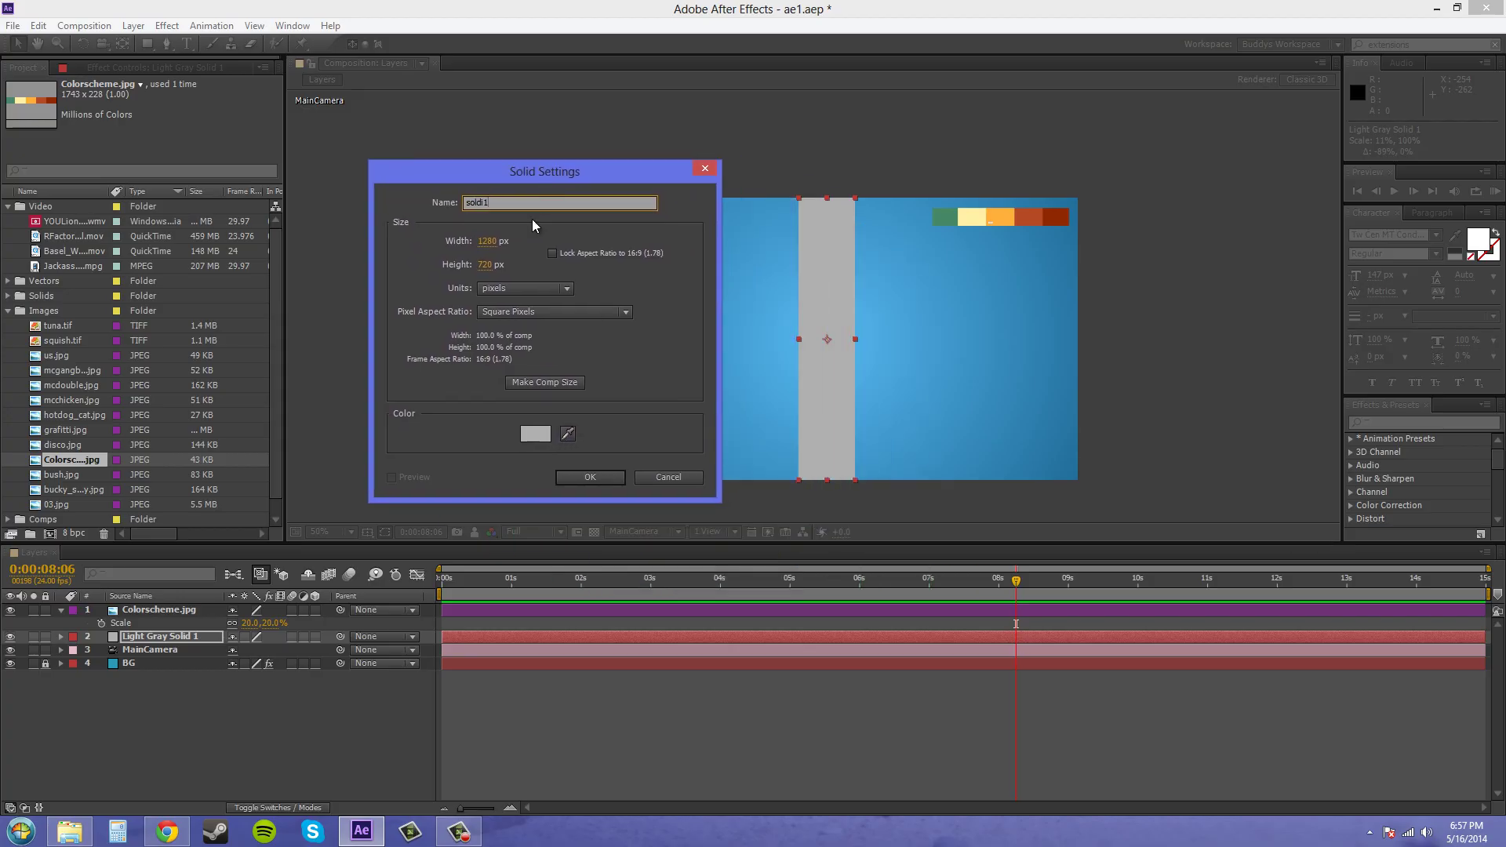
pyautogui.click(568, 435)
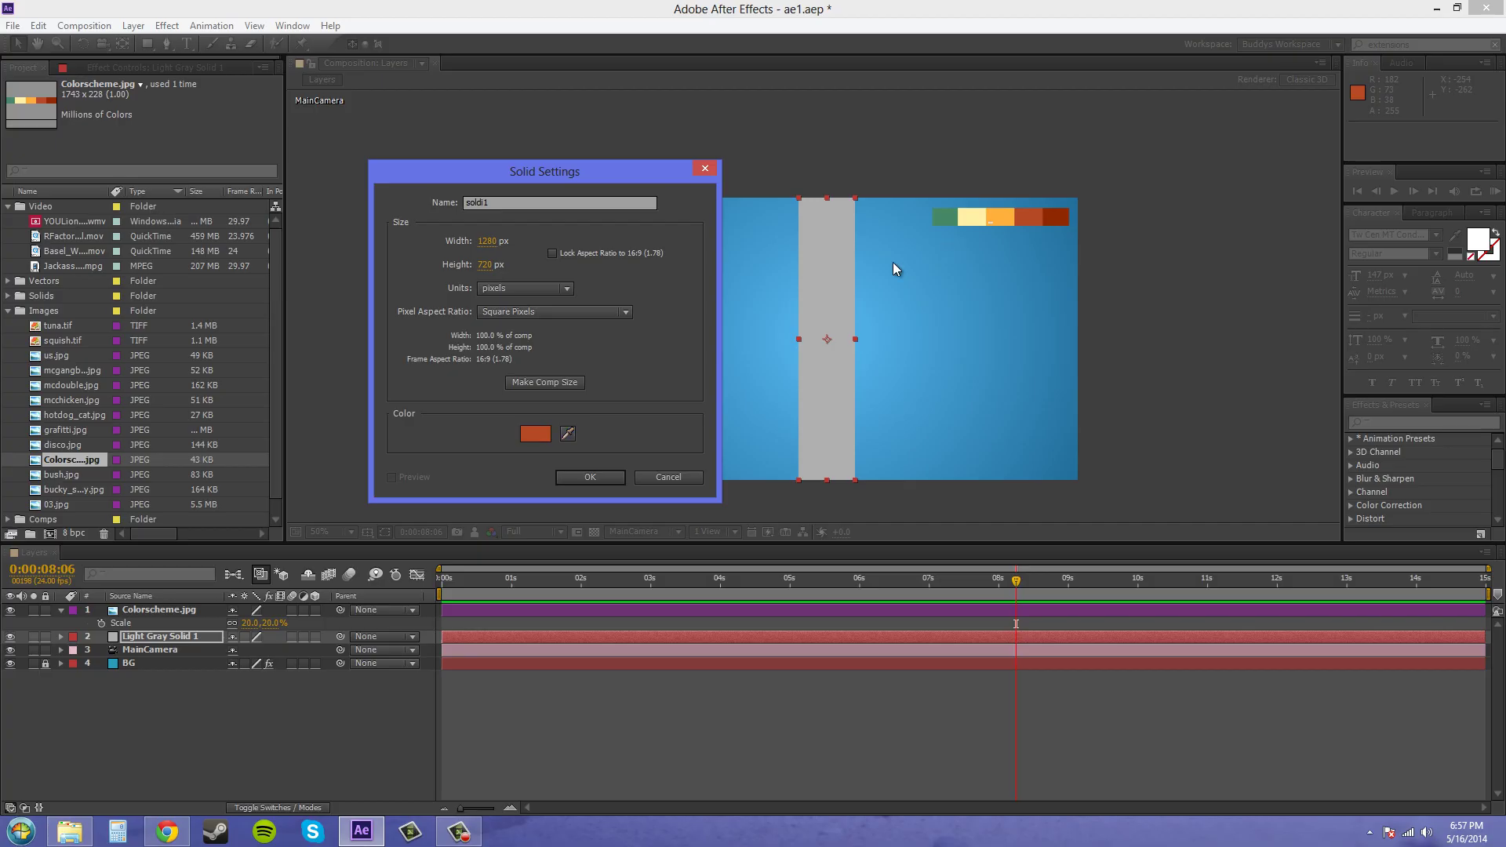
pyautogui.click(601, 477)
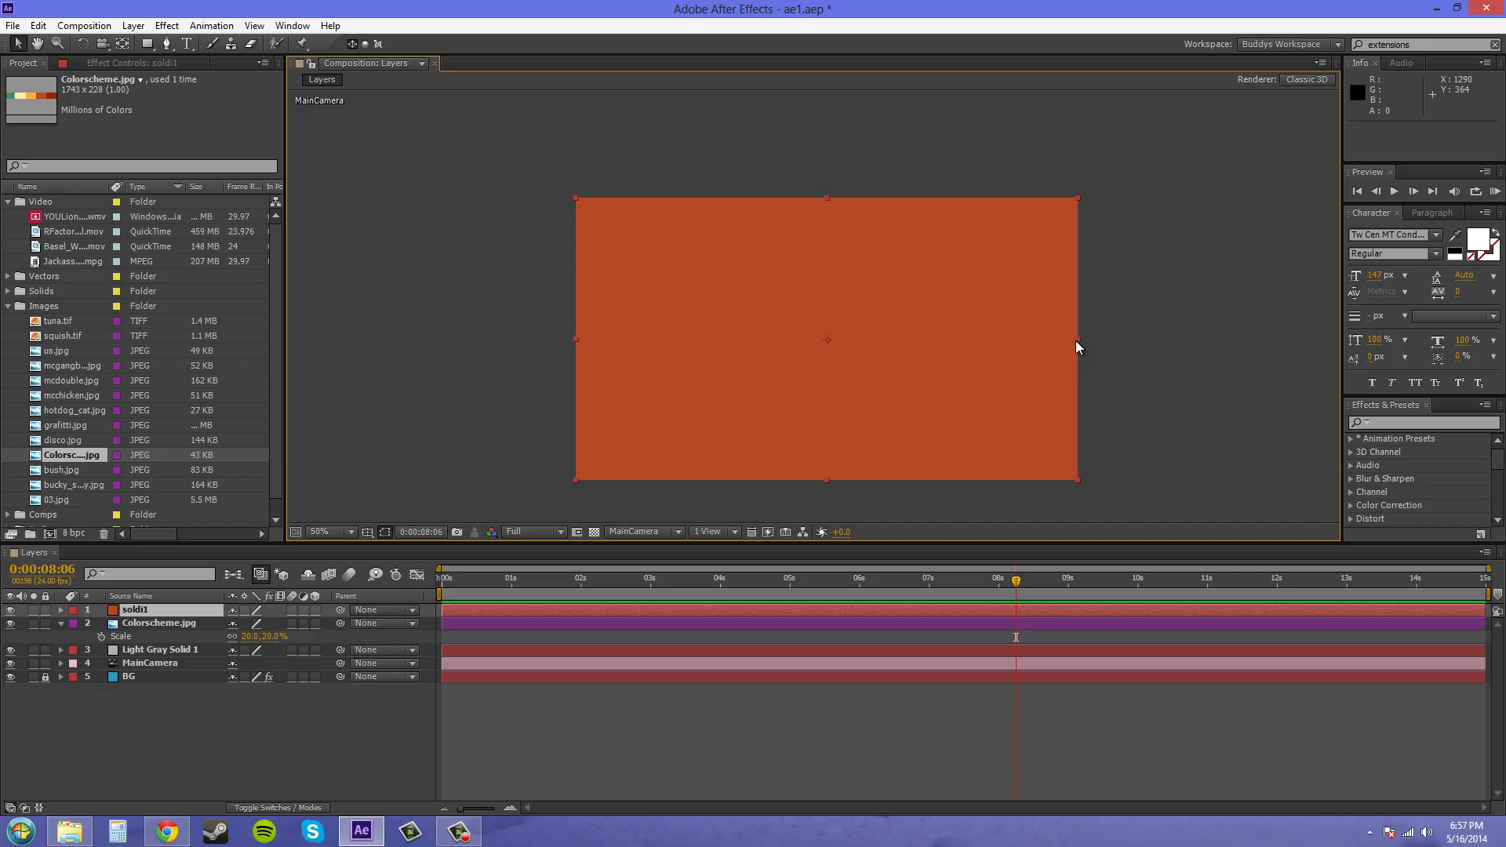
# - Narrow the red-orange solid into a vertical strip and shift it left of centre
pyautogui.moveTo(1078, 339); pyautogui.dragTo(883, 339)
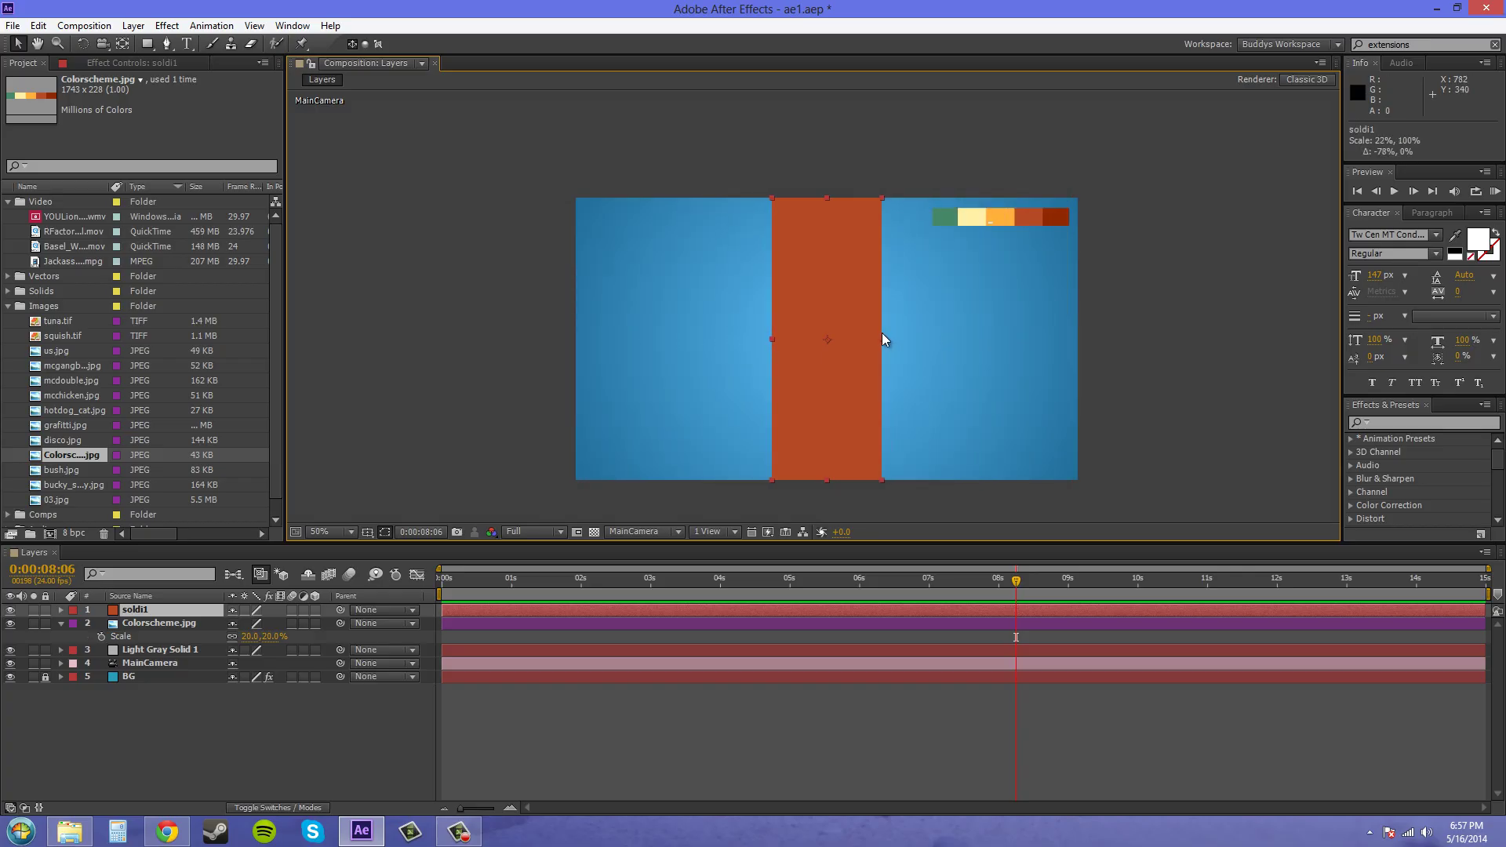
pyautogui.moveTo(837, 237); pyautogui.dragTo(684, 168)
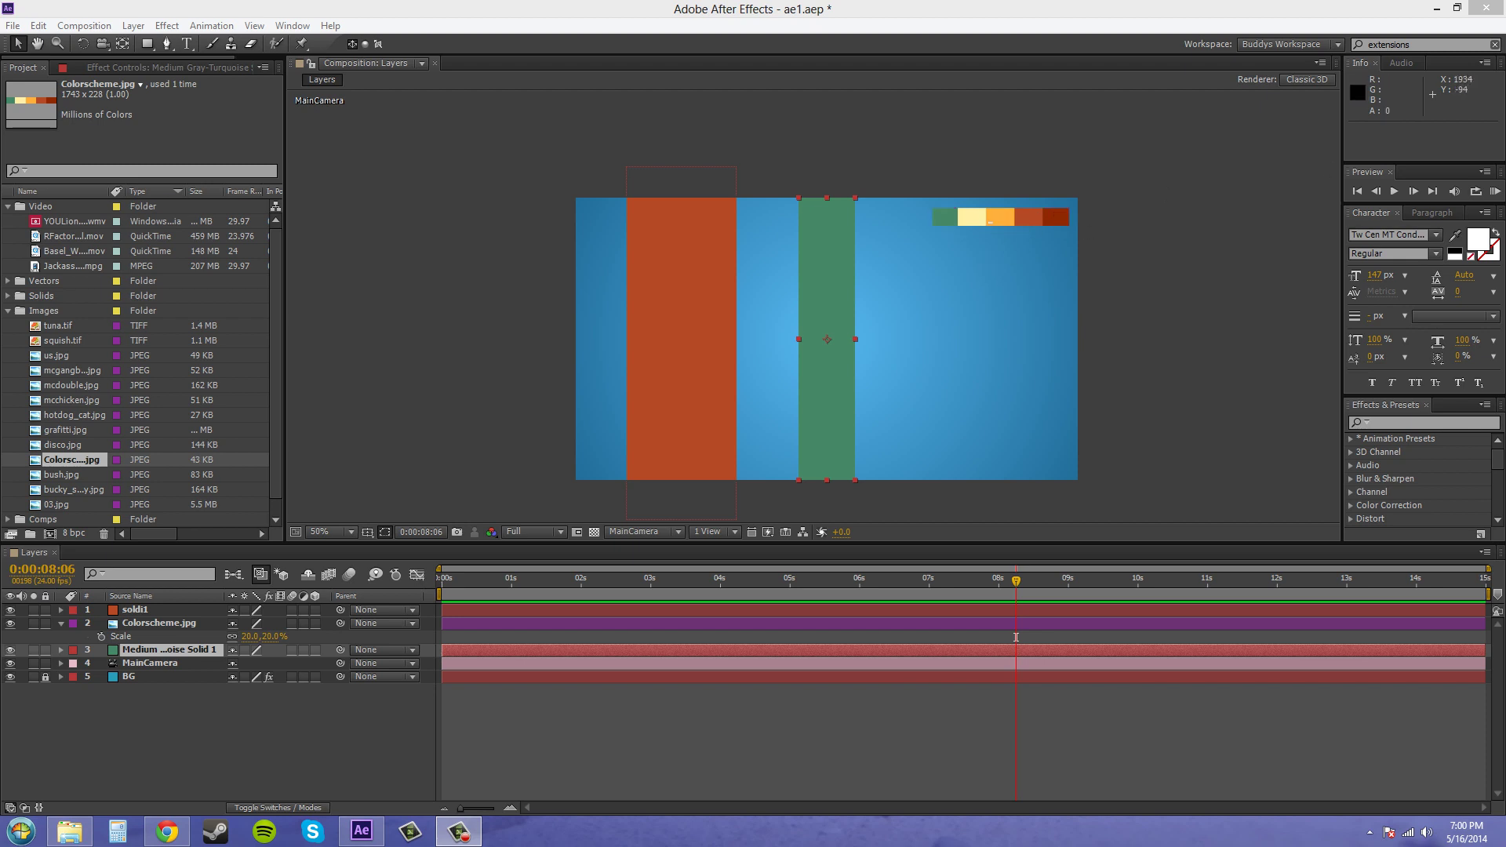
pyautogui.click(167, 831)
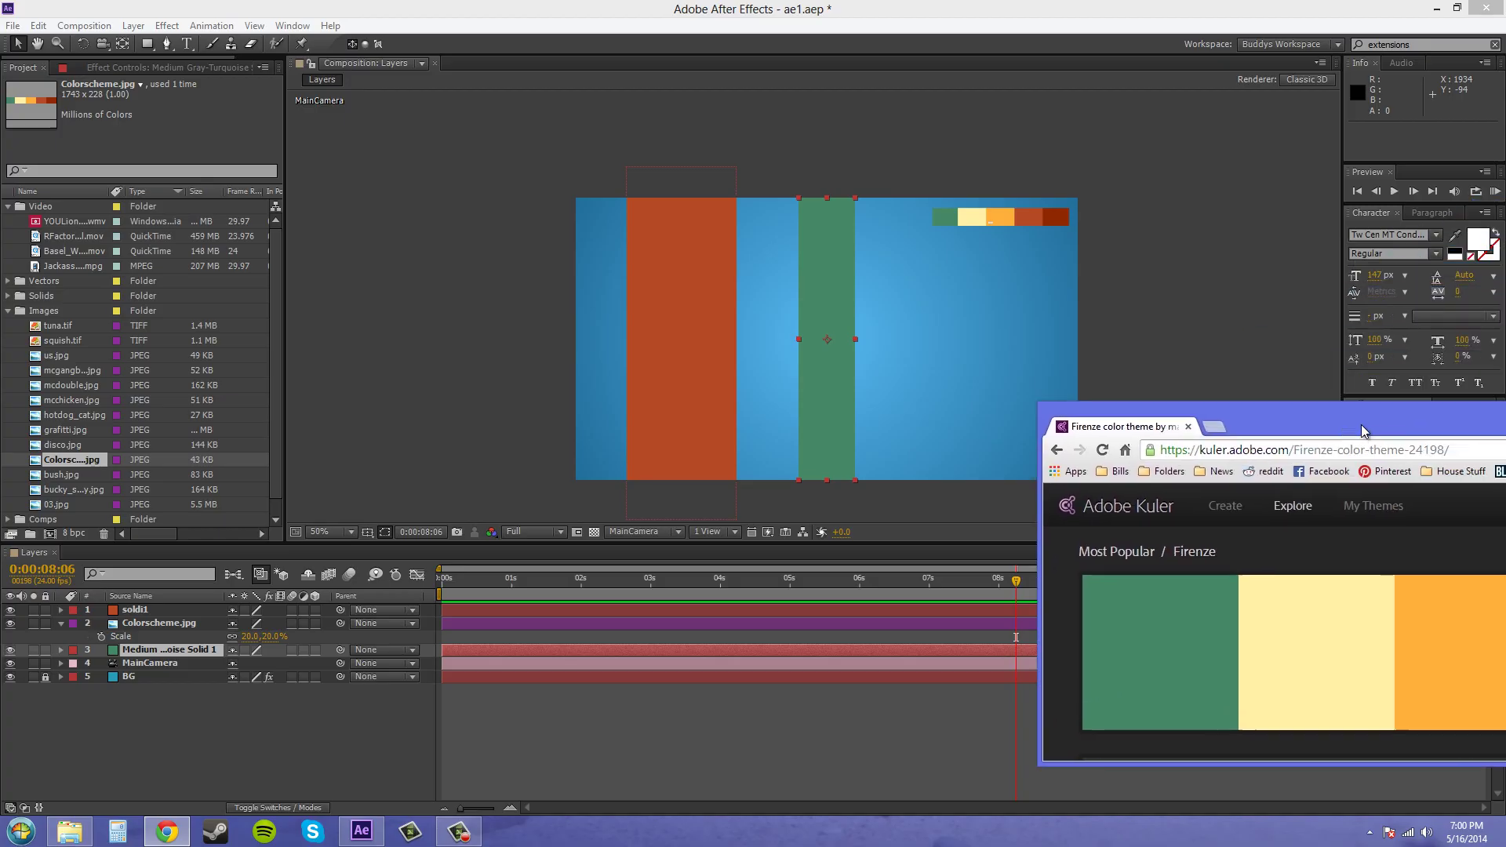
pyautogui.moveTo(1384, 393); pyautogui.dragTo(366, 450)
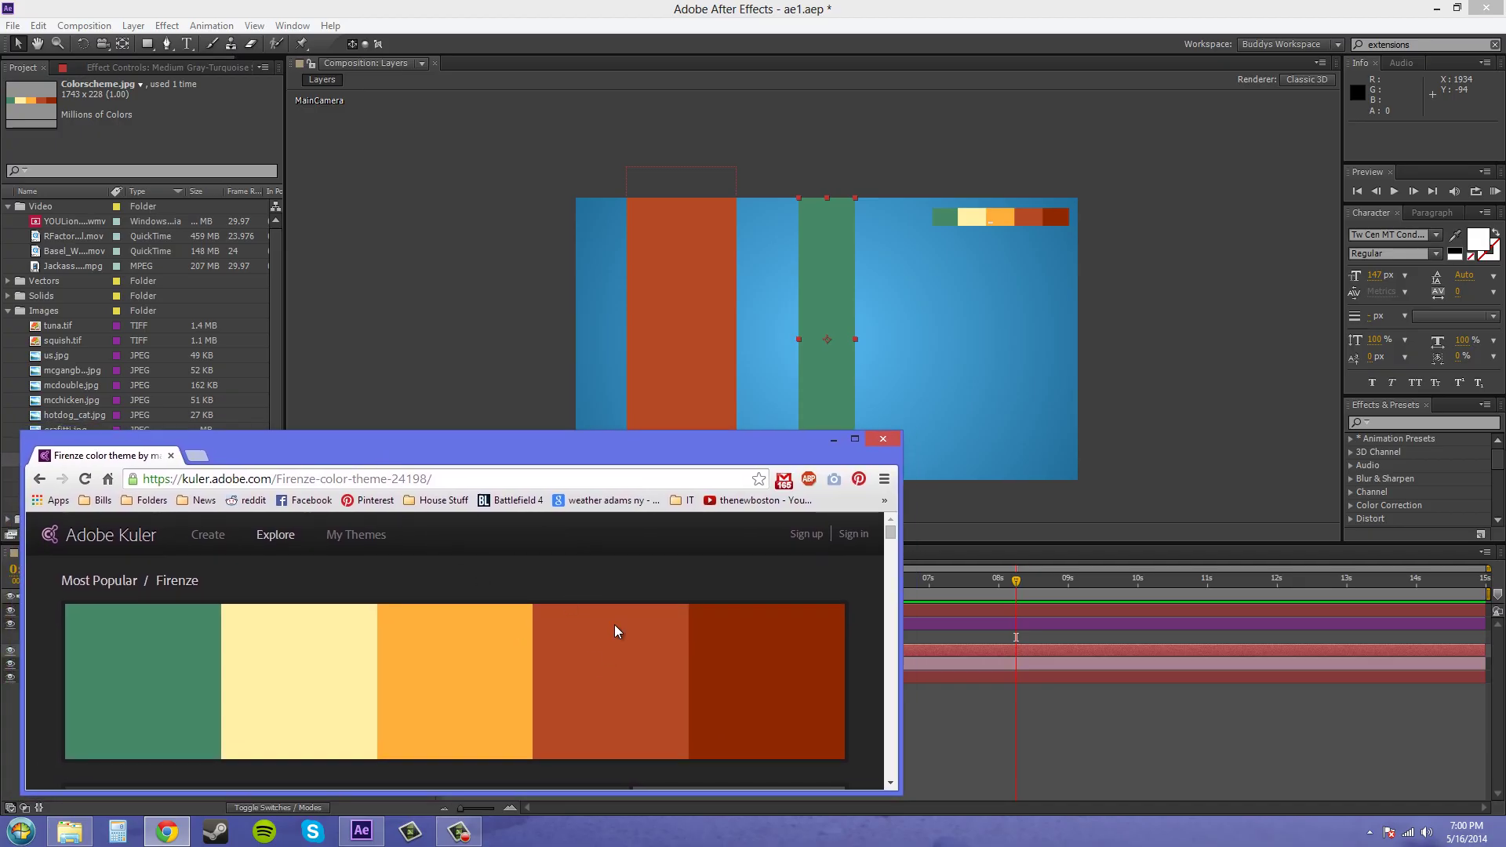
pyautogui.moveTo(638, 445); pyautogui.dragTo(1498, 414)
pyautogui.click(1015, 637)
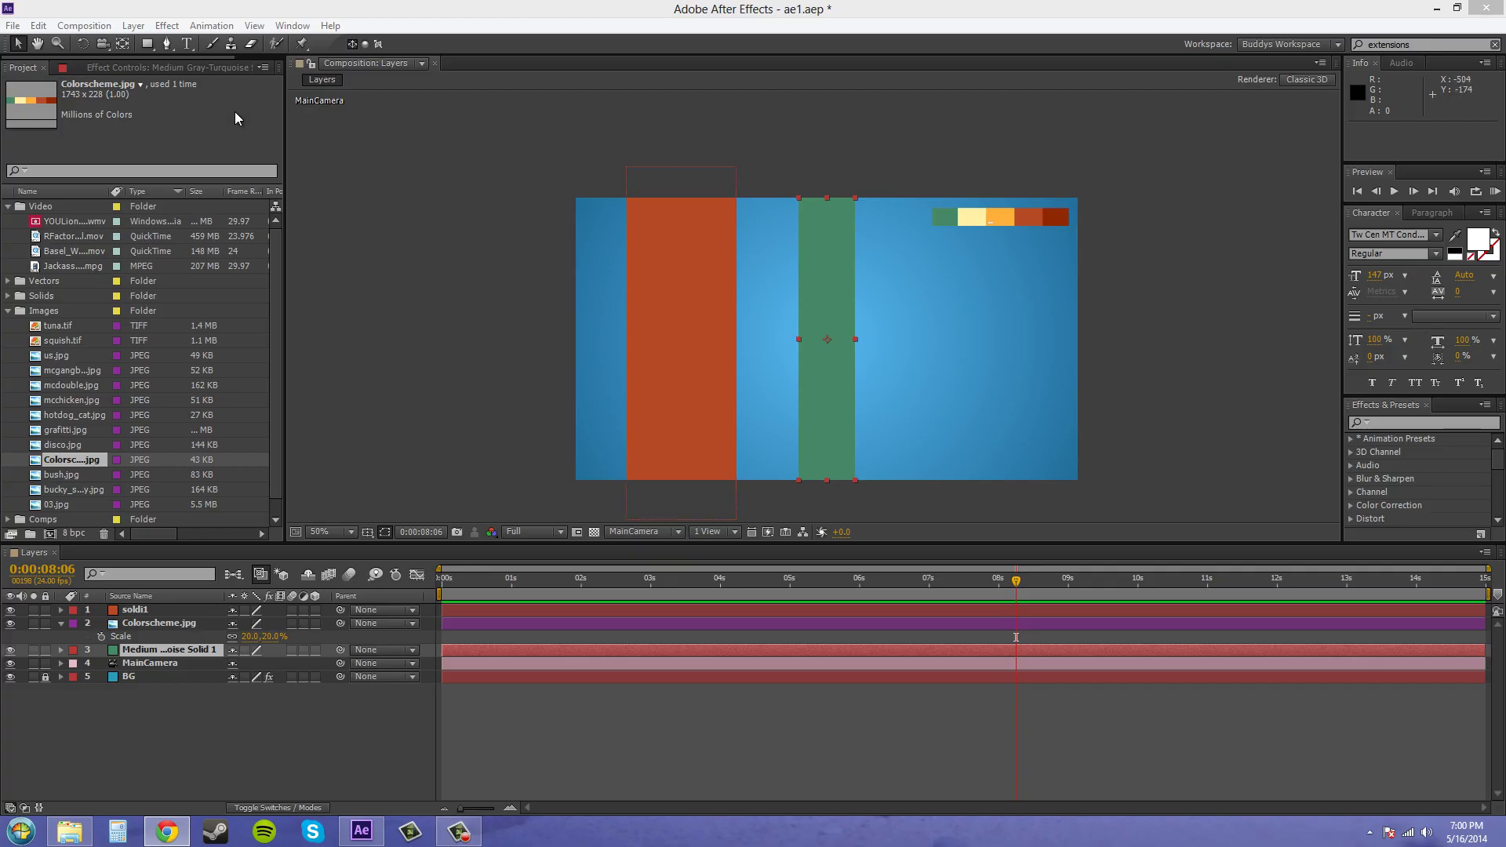
# - In Solid Settings, eyedropper across the palette swatches and apply the dark red one
pyautogui.click(133, 26)
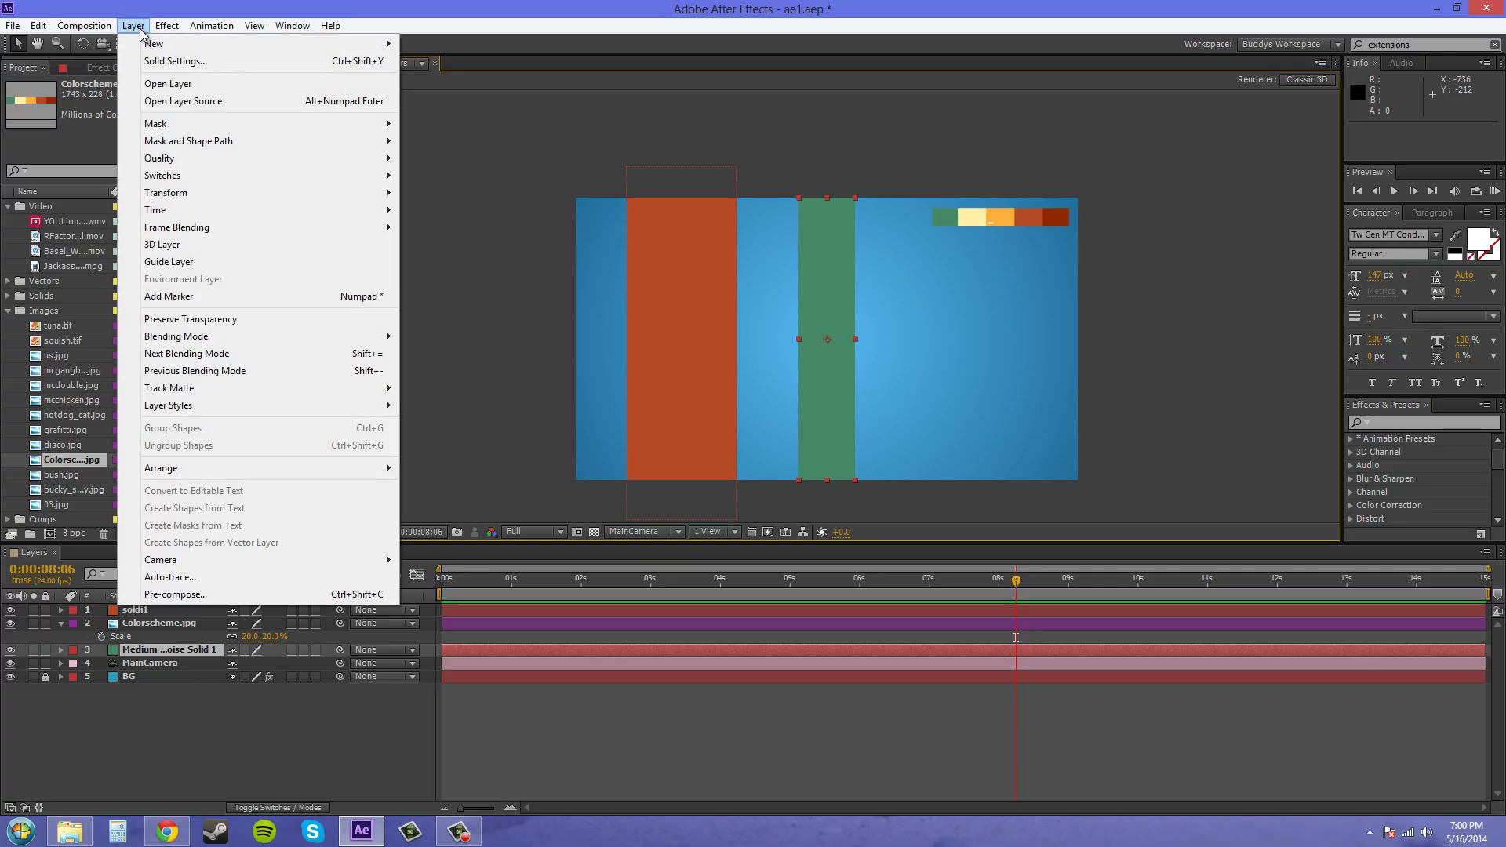
pyautogui.click(174, 61)
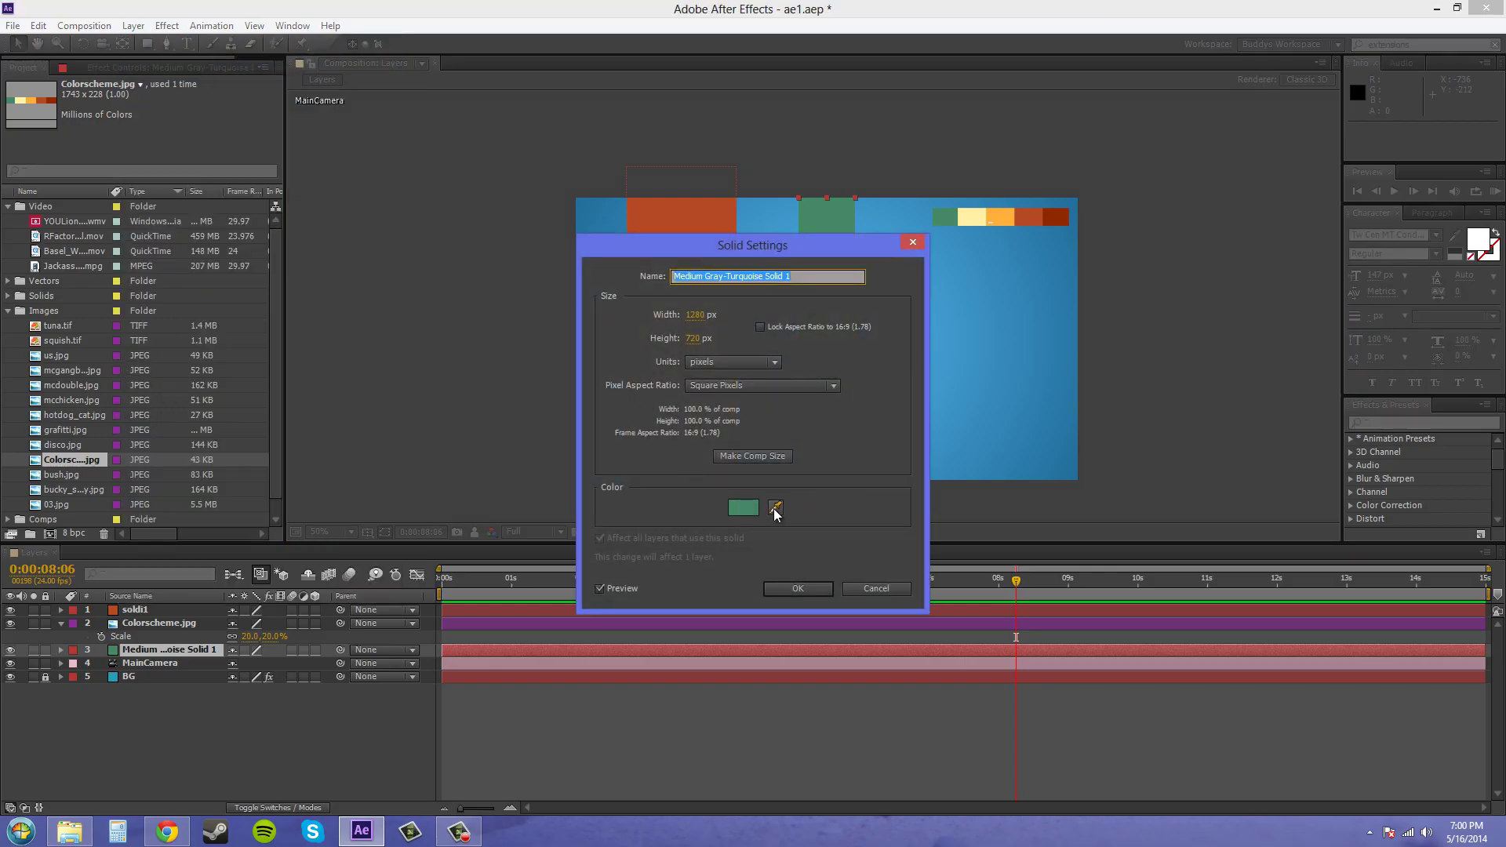
pyautogui.click(774, 508)
pyautogui.click(774, 508)
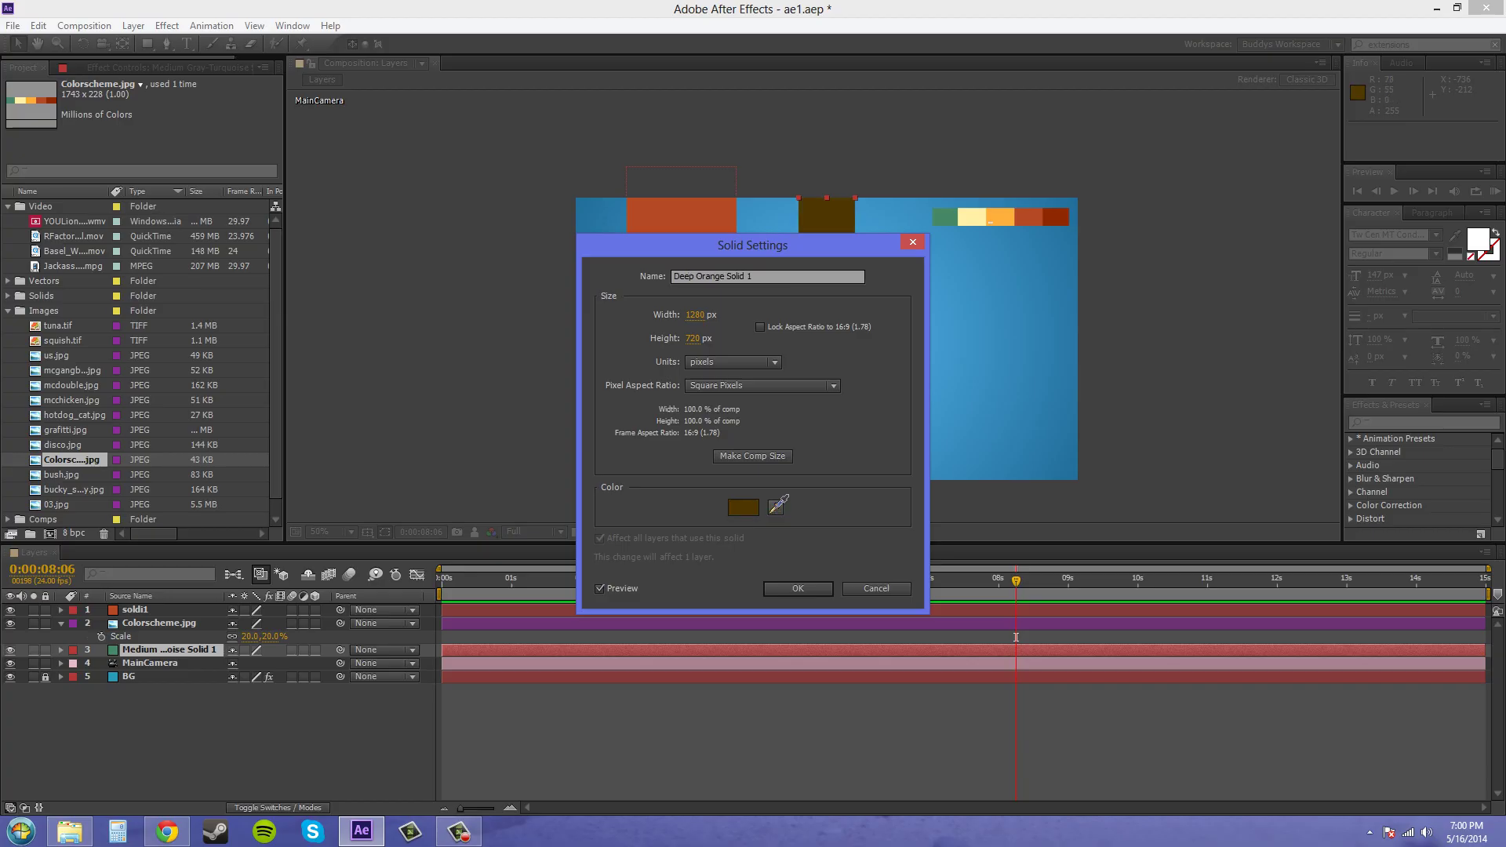
pyautogui.click(774, 507)
pyautogui.click(945, 217)
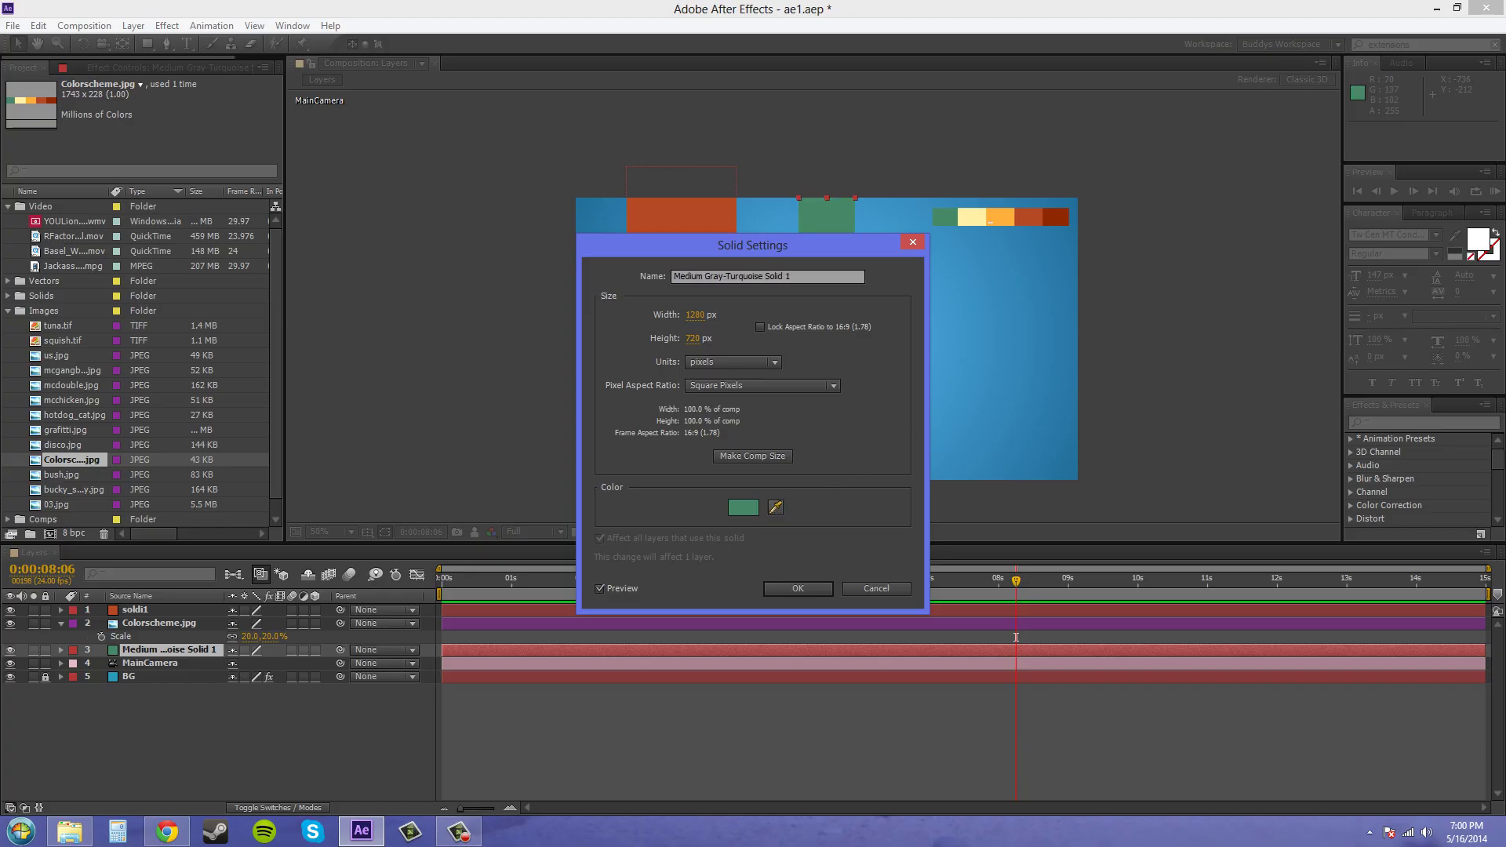
pyautogui.click(971, 217)
pyautogui.click(775, 508)
pyautogui.click(1000, 217)
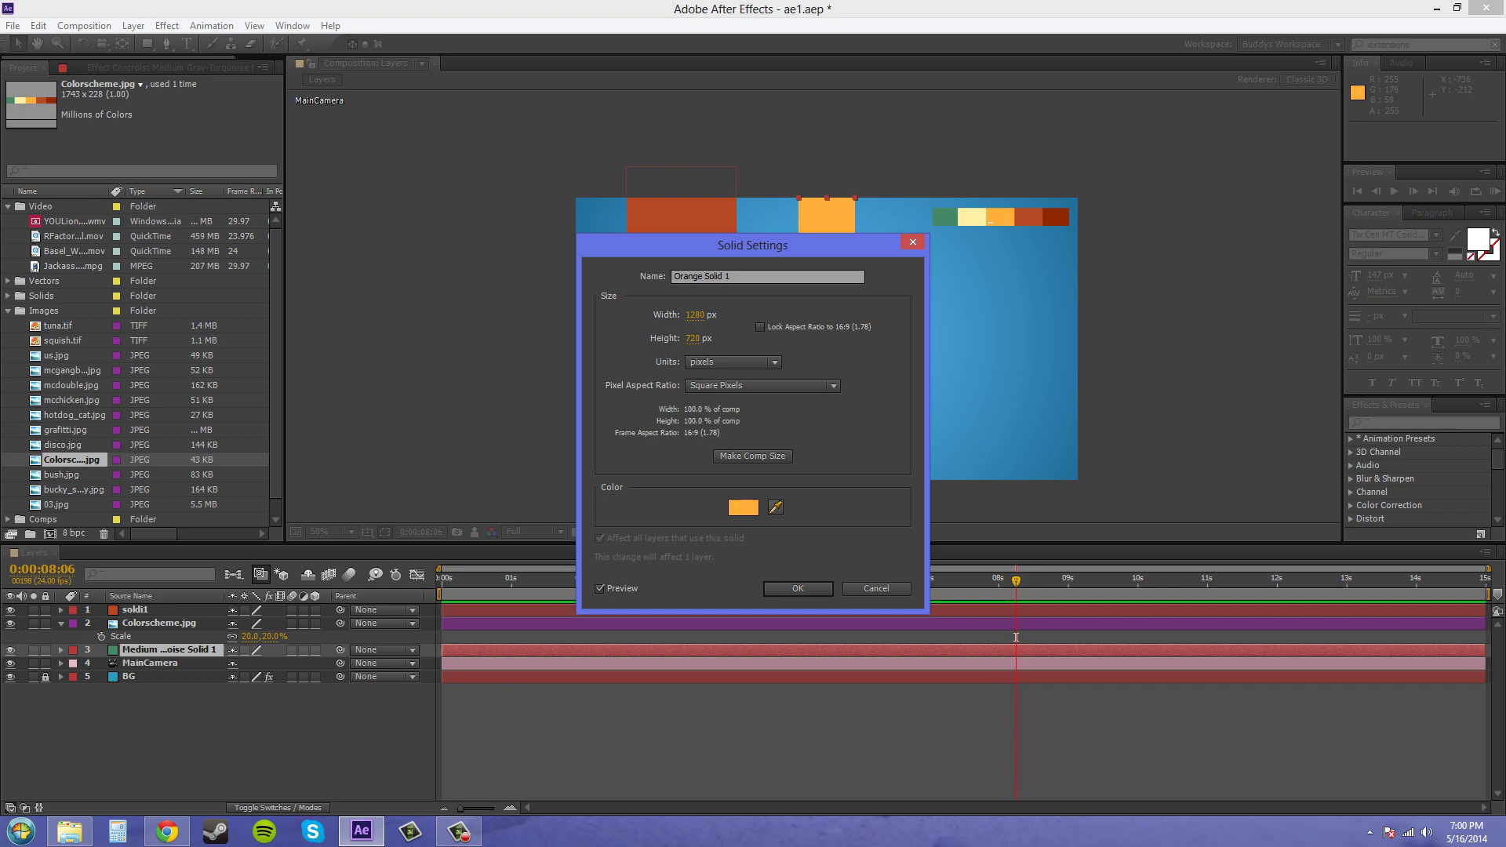
pyautogui.click(775, 507)
pyautogui.click(1027, 216)
pyautogui.click(775, 507)
pyautogui.click(1055, 217)
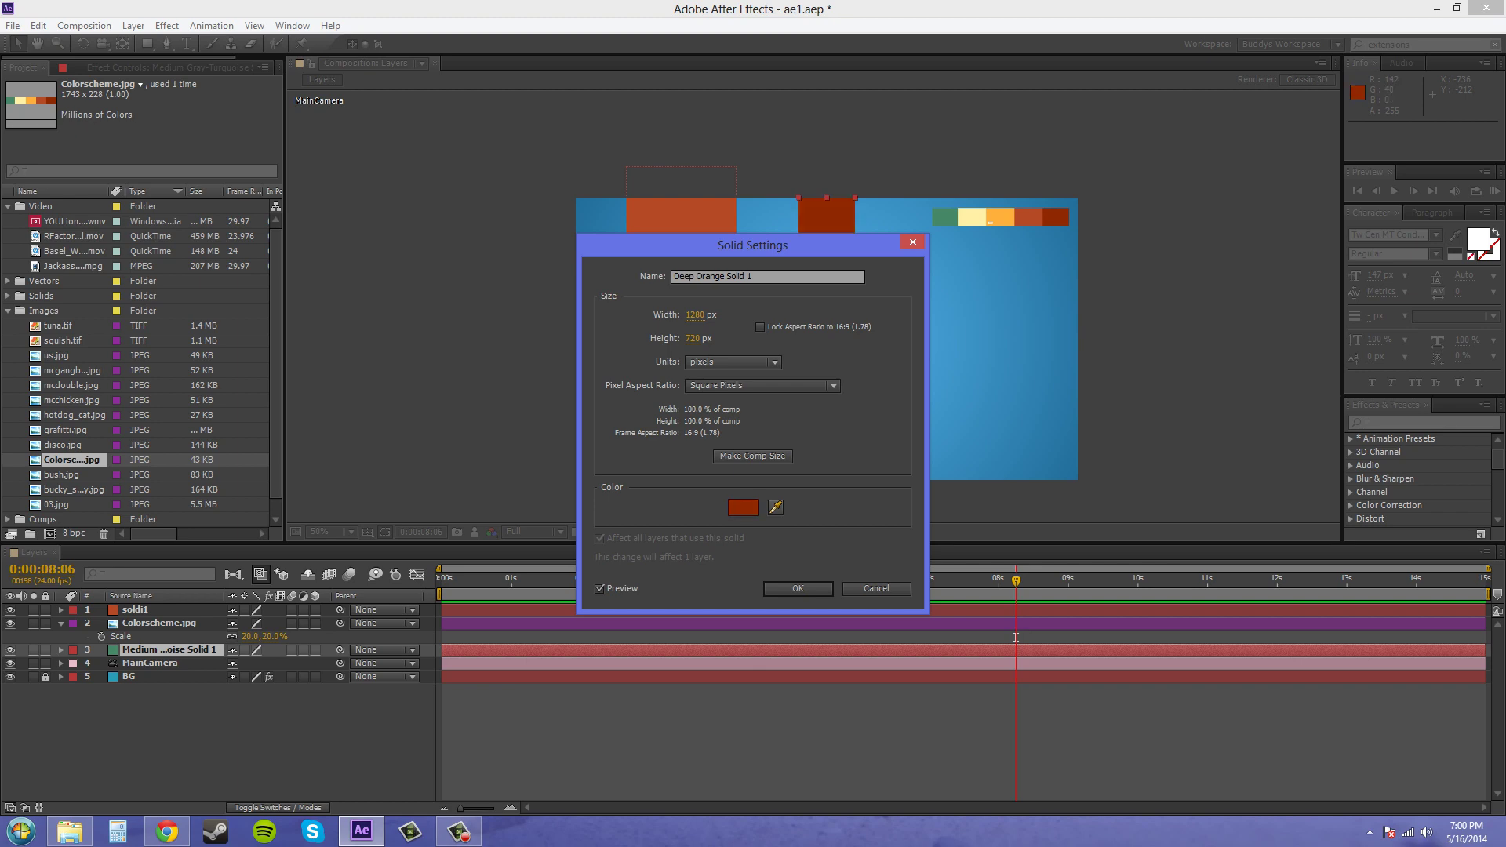
pyautogui.click(798, 588)
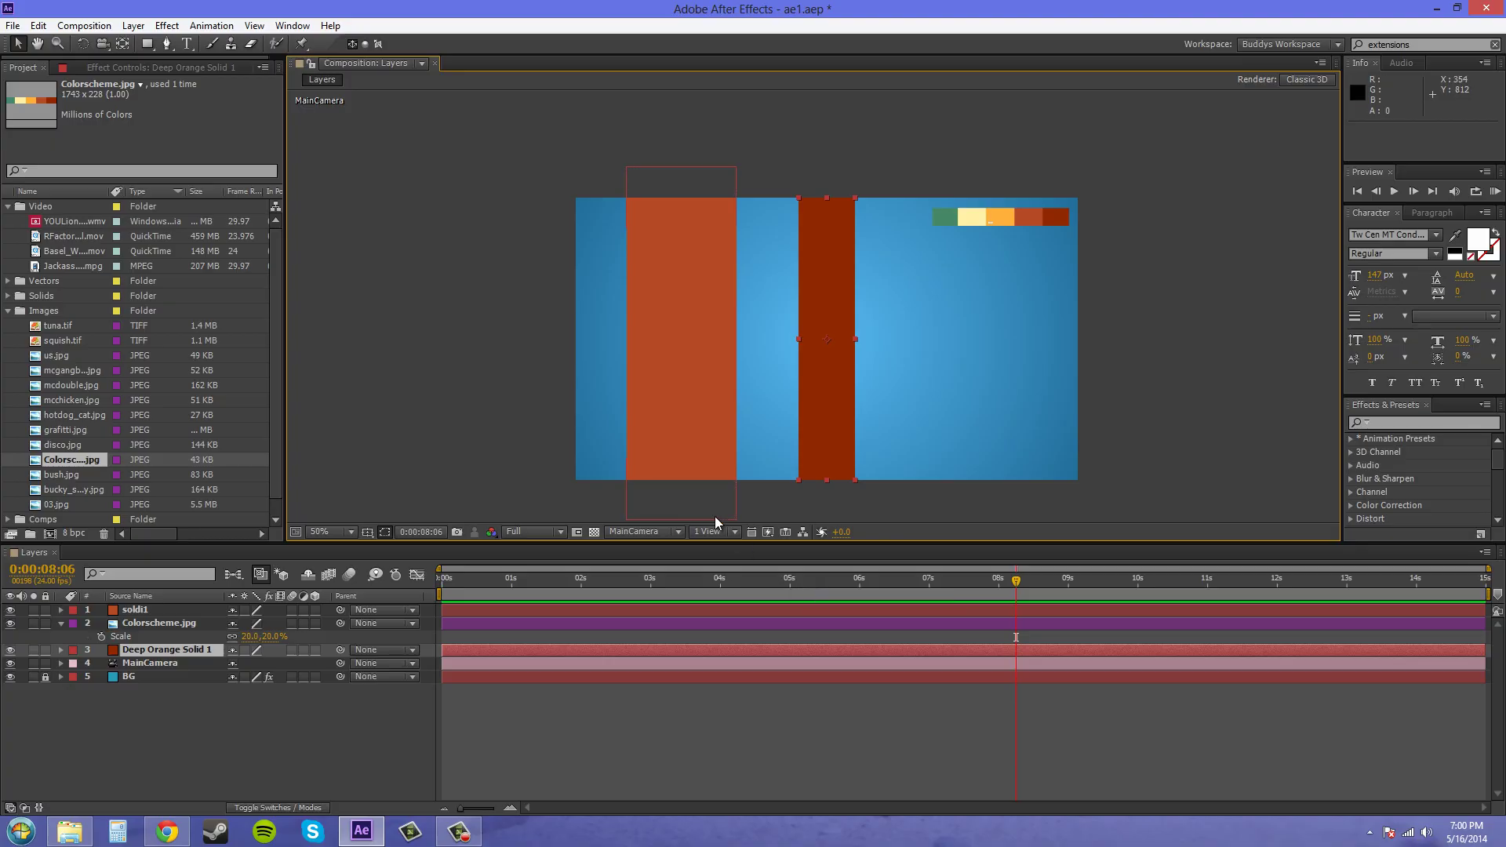
pyautogui.hotkey('alt', 'Tab')
pyautogui.moveTo(949, 354); pyautogui.dragTo(608, 454)
pyautogui.click(491, 314)
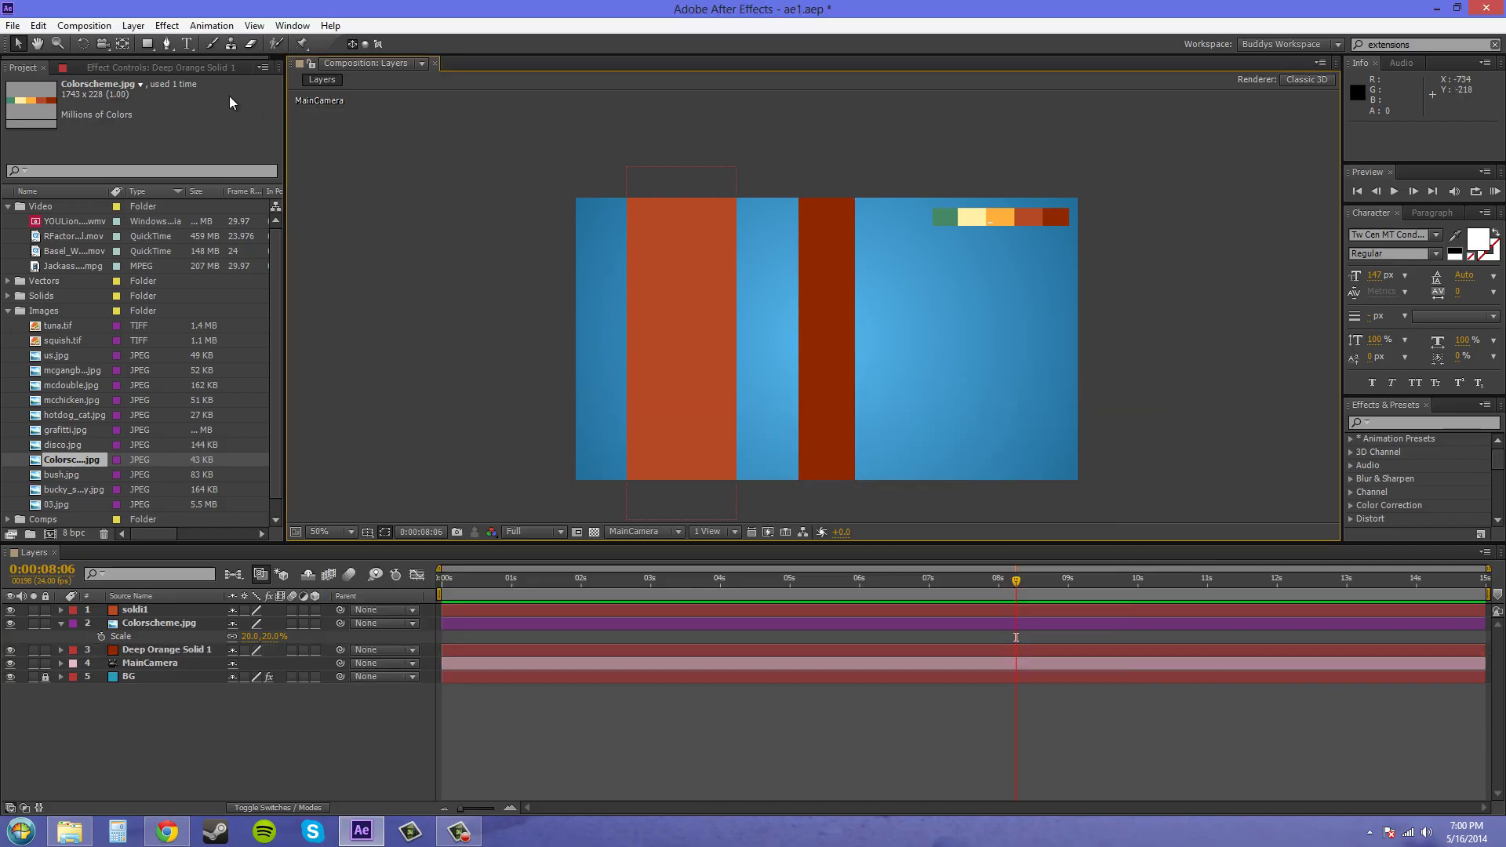